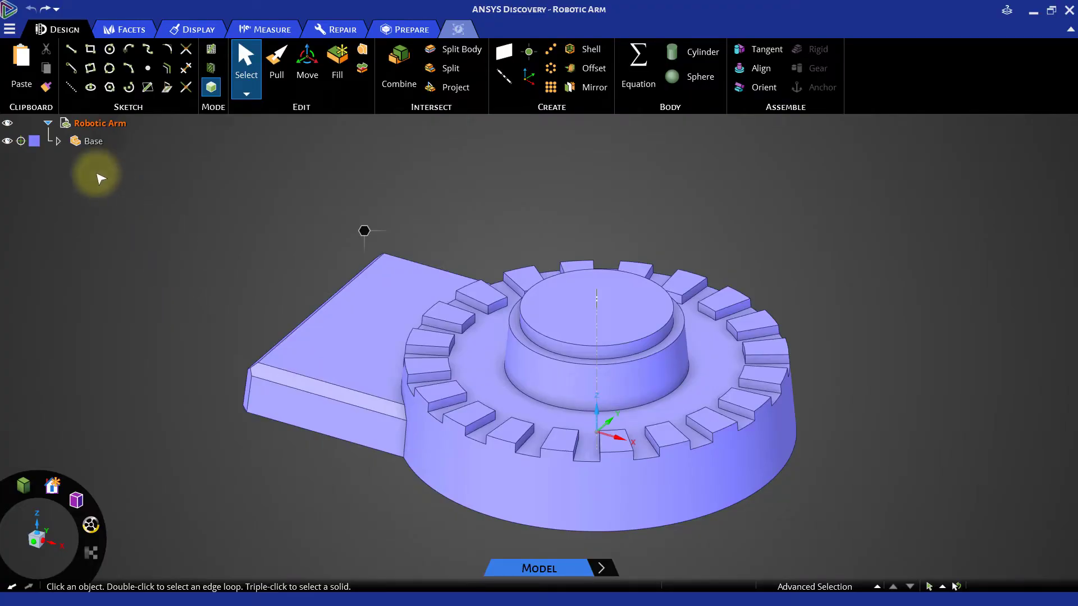
Step: Insert robot-arm-unit-1.stp into the design using the STEP file filter
{"action": "left_click", "coordinate": [10, 29]}
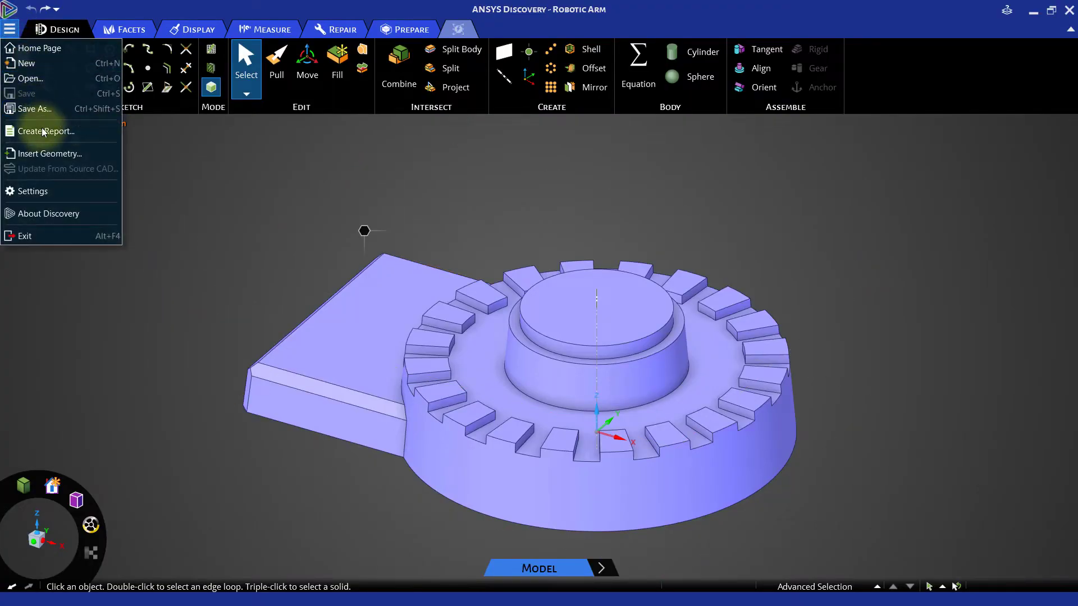
{"action": "left_click", "coordinate": [42, 155]}
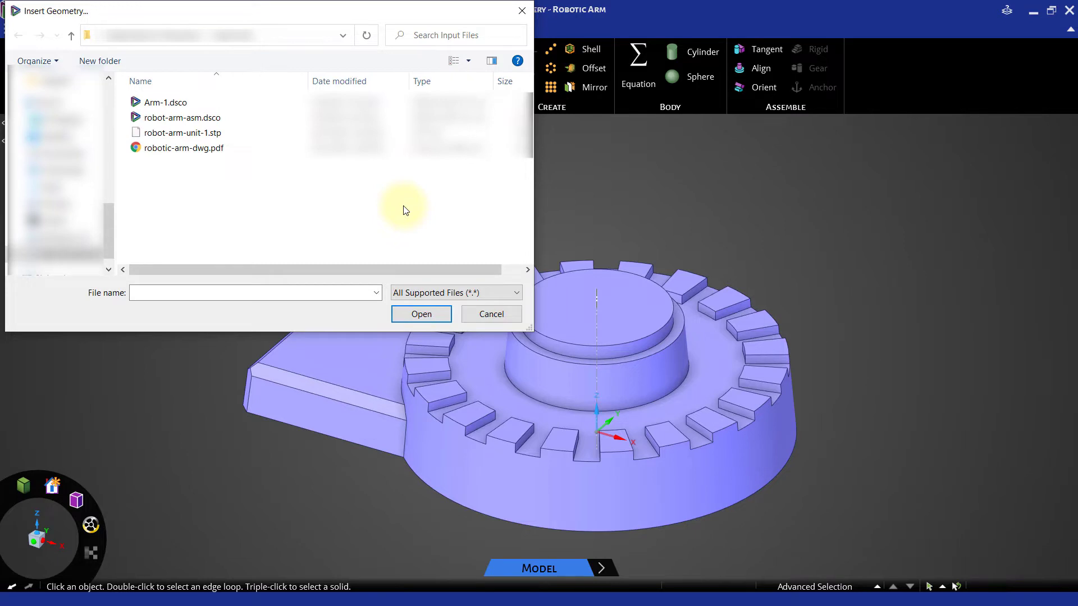
{"action": "left_click", "coordinate": [440, 293]}
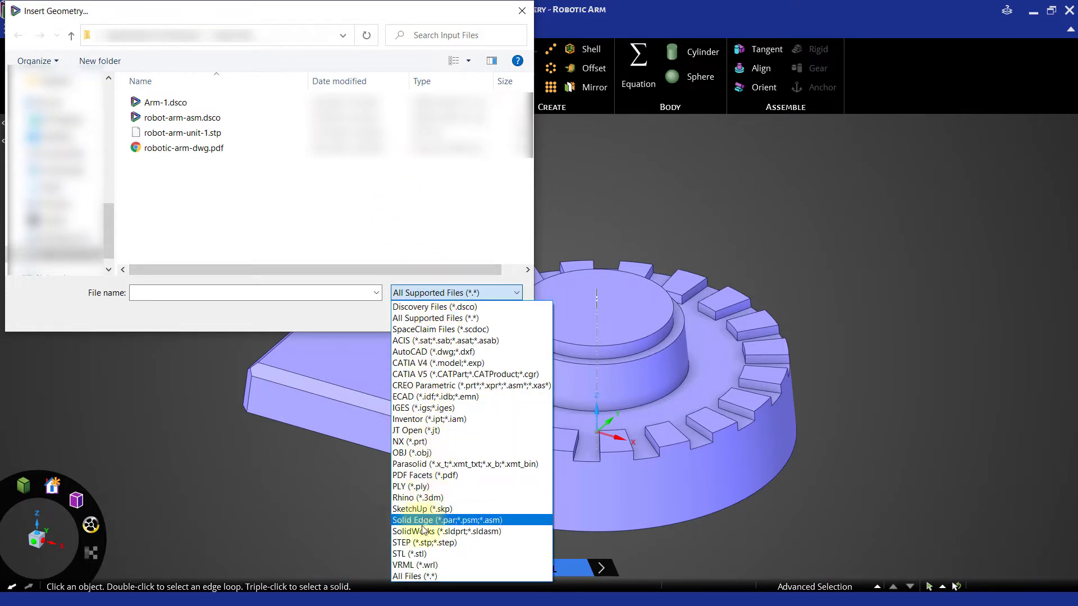
{"action": "left_click", "coordinate": [424, 542]}
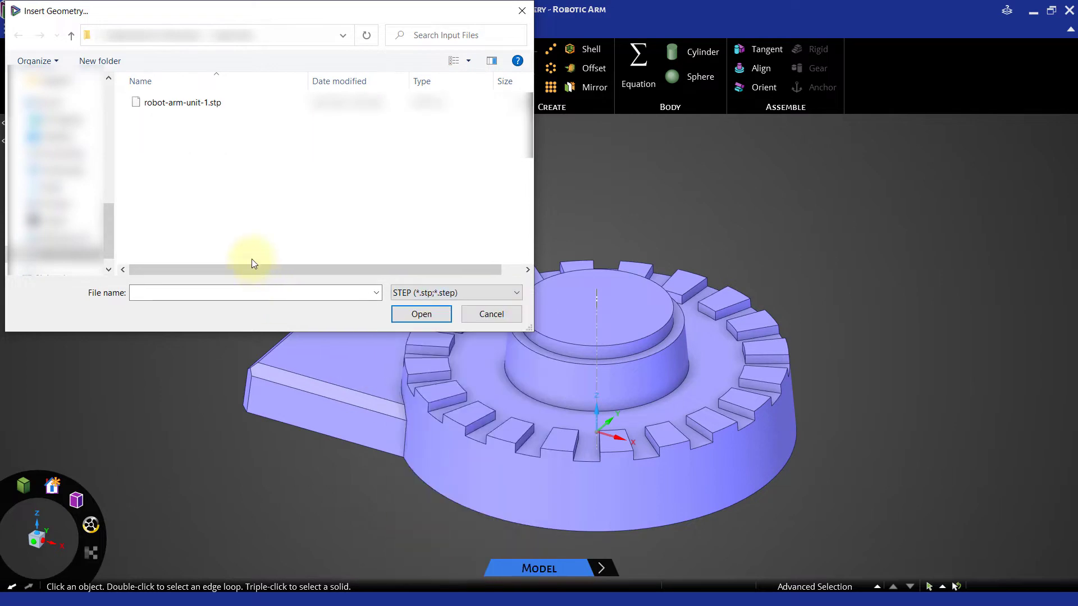
{"action": "left_click", "coordinate": [186, 106]}
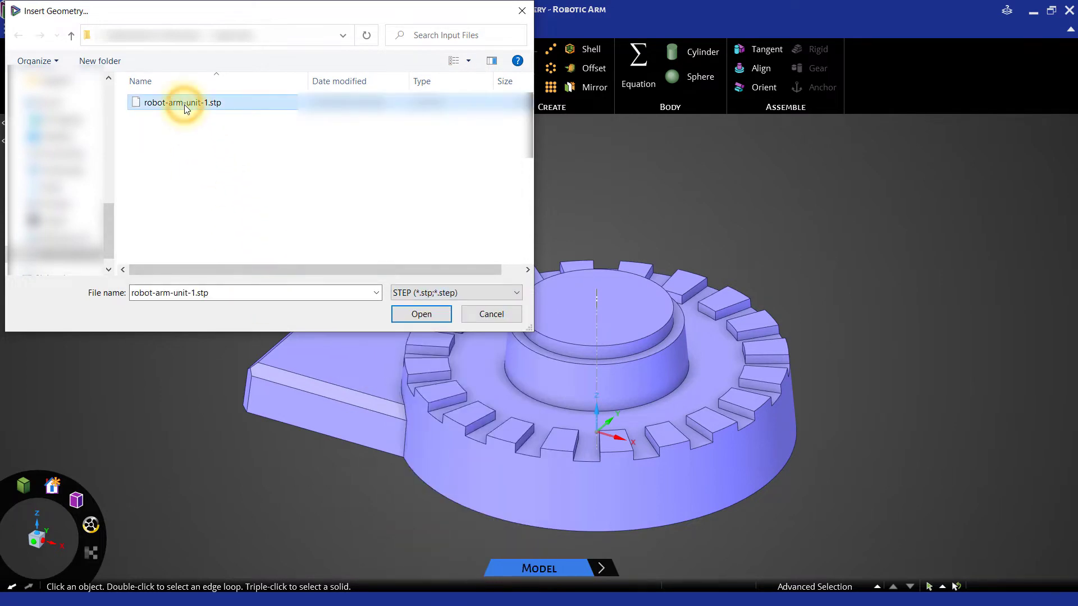
{"action": "left_click", "coordinate": [421, 314]}
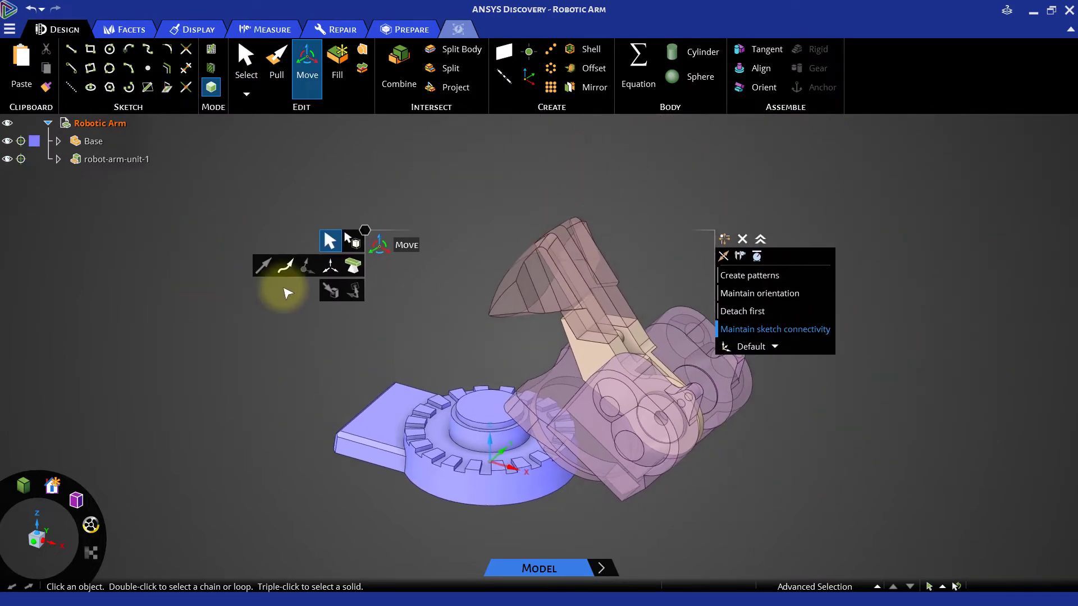
Step: Exit Move and orbit, zoom and pan to inspect the imported arm beside the Base
{"action": "key", "text": "Escape"}
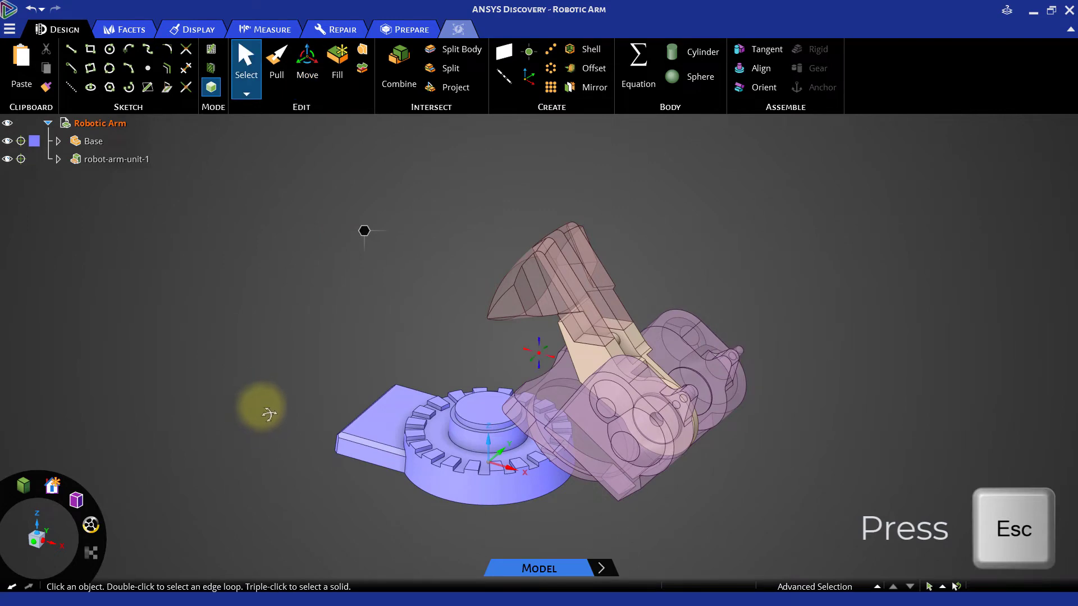
{"action": "middle_click_drag", "start_coordinate": [270, 411], "coordinate": [309, 364]}
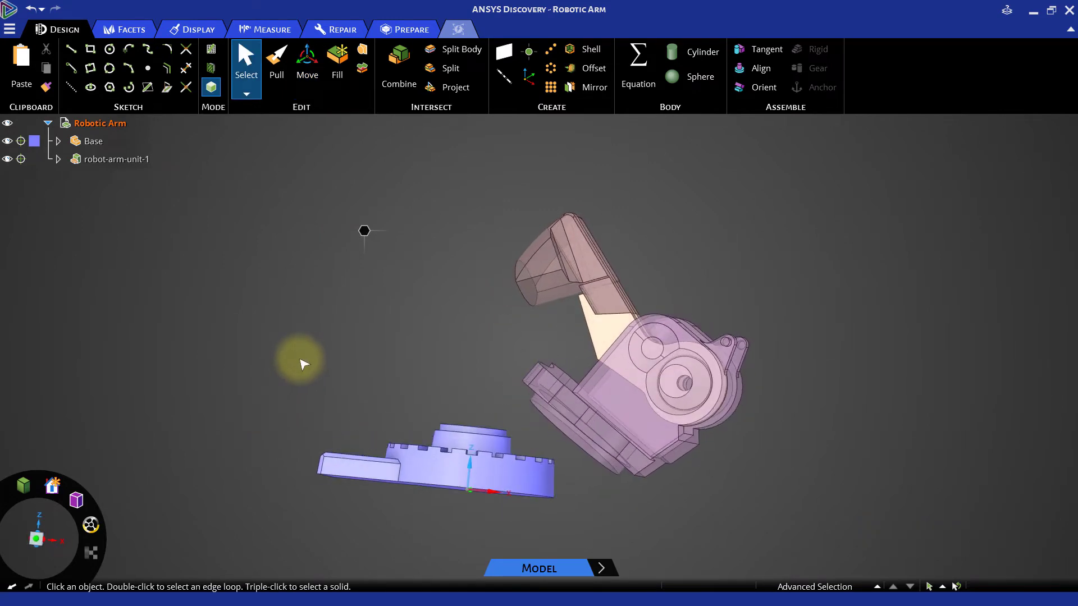
{"action": "scroll", "coordinate": [309, 362], "scroll_direction": "up", "scroll_amount": 3}
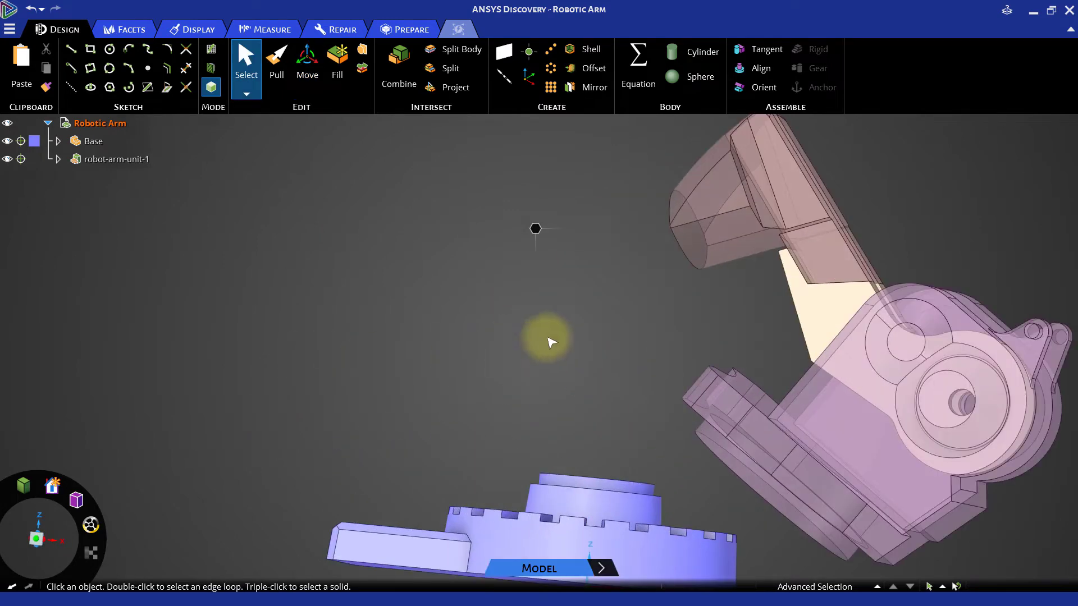
{"action": "middle_click_drag", "start_coordinate": [558, 294], "coordinate": [448, 279], "text": "ctrl"}
{"action": "scroll", "coordinate": [439, 302], "scroll_direction": "down", "scroll_amount": 2}
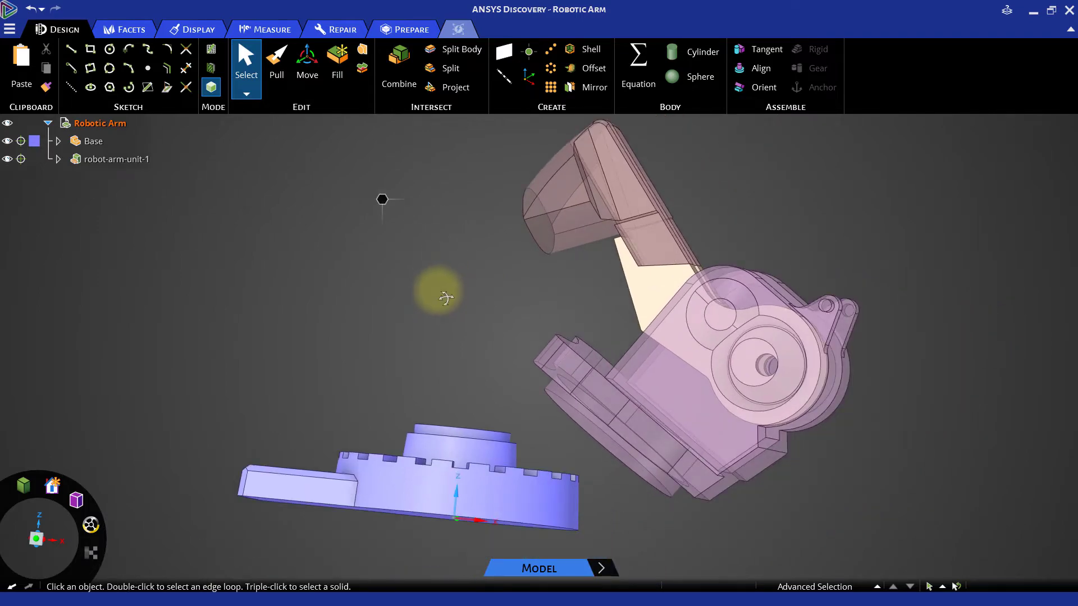
{"action": "middle_click_drag", "start_coordinate": [445, 297], "coordinate": [425, 310]}
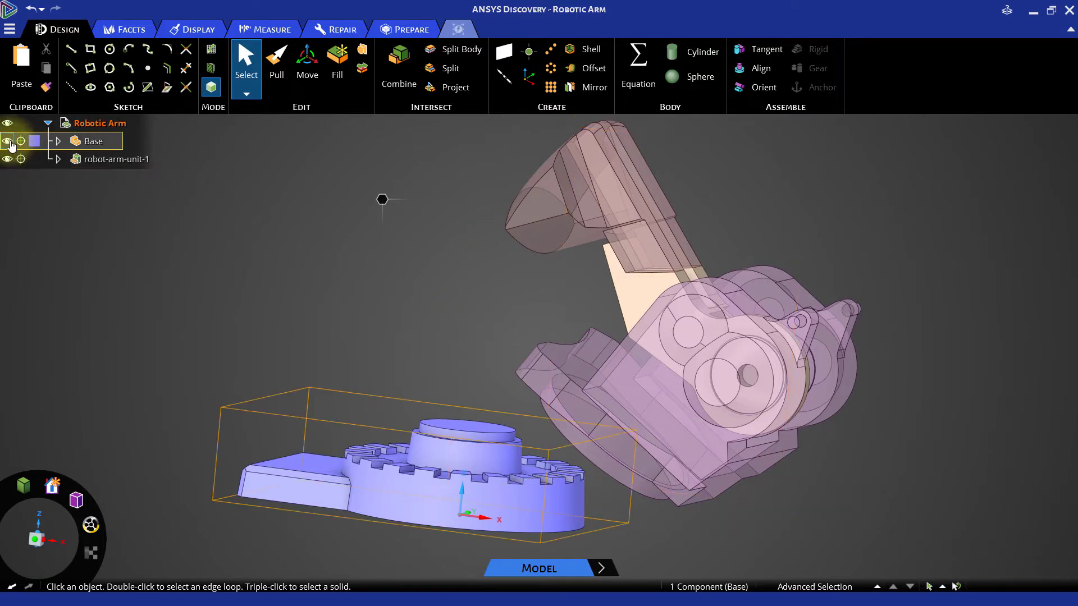
Step: Hide the Base and orbit around robot-arm-unit-1 to inspect it from several sides
{"action": "left_click", "coordinate": [9, 141]}
{"action": "middle_click_drag", "start_coordinate": [208, 257], "coordinate": [570, 247]}
{"action": "middle_click_drag", "start_coordinate": [739, 231], "coordinate": [779, 192]}
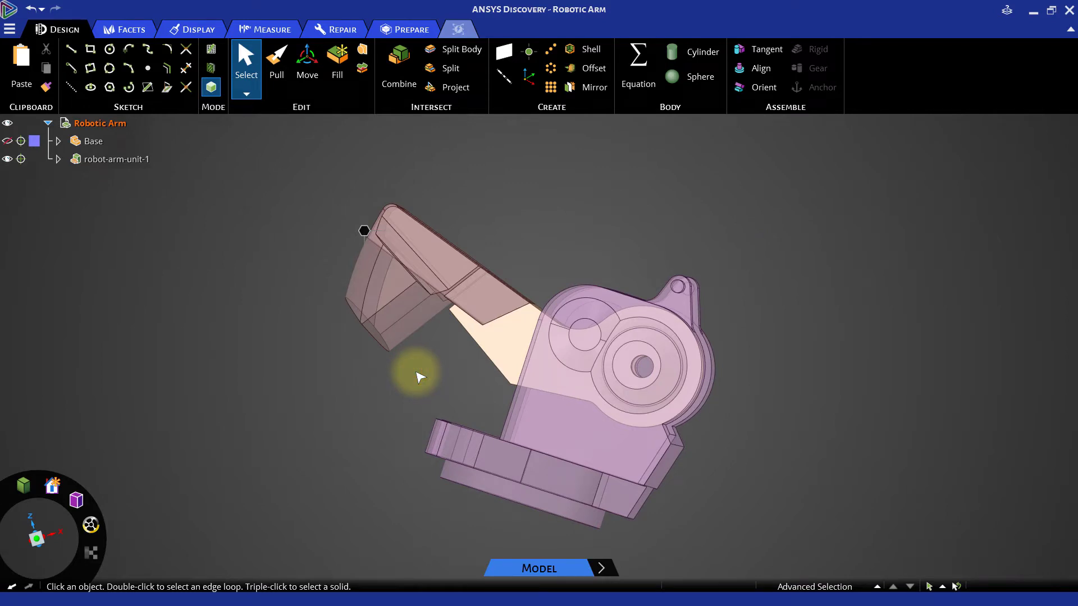
{"action": "middle_click_drag", "start_coordinate": [423, 380], "coordinate": [364, 405]}
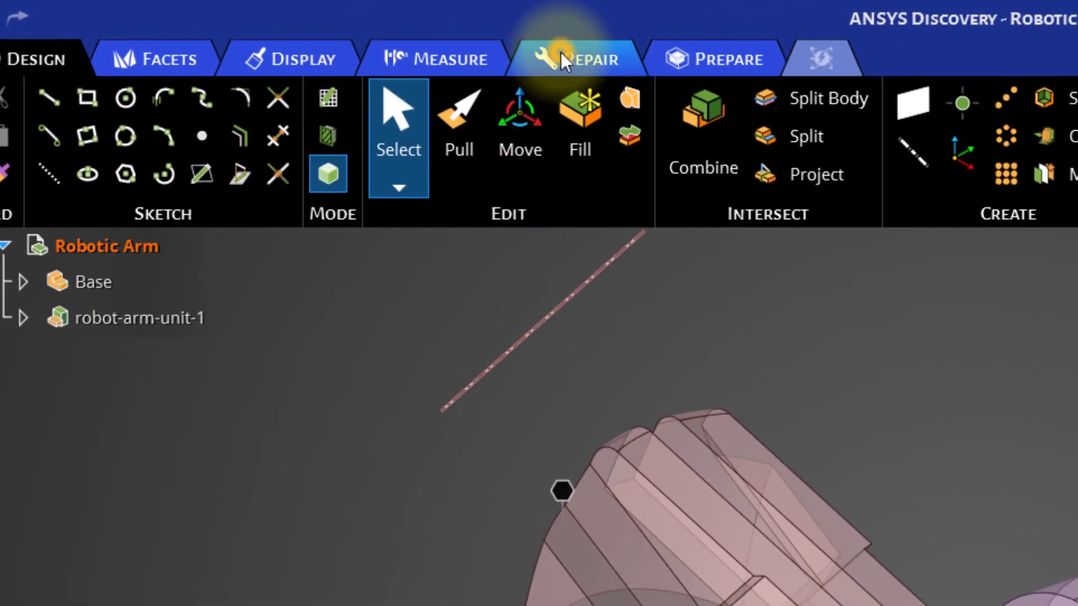
Step: Run the Stitch and Gaps repair checks on the arm, confirming no areas are found
{"action": "left_click", "coordinate": [561, 52]}
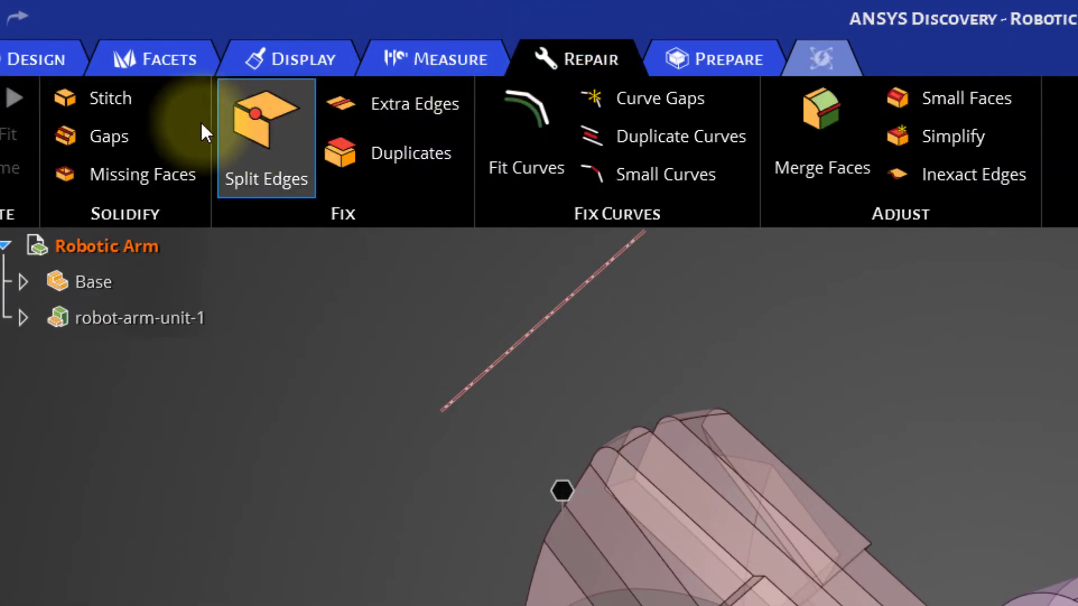
{"action": "left_click", "coordinate": [126, 98]}
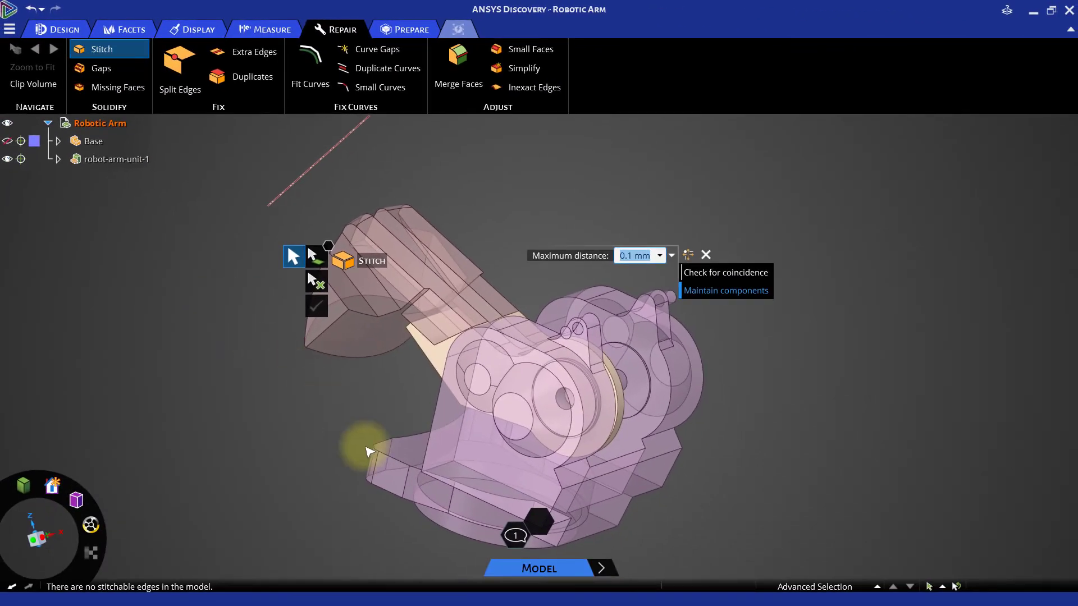
{"action": "left_click", "coordinate": [518, 541]}
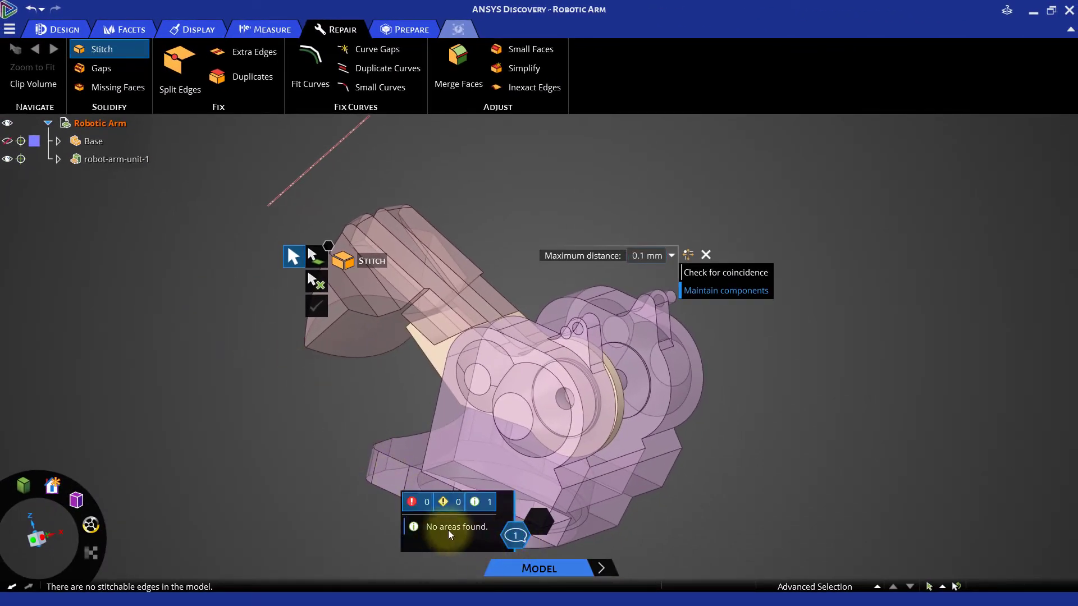
{"action": "left_click", "coordinate": [281, 427]}
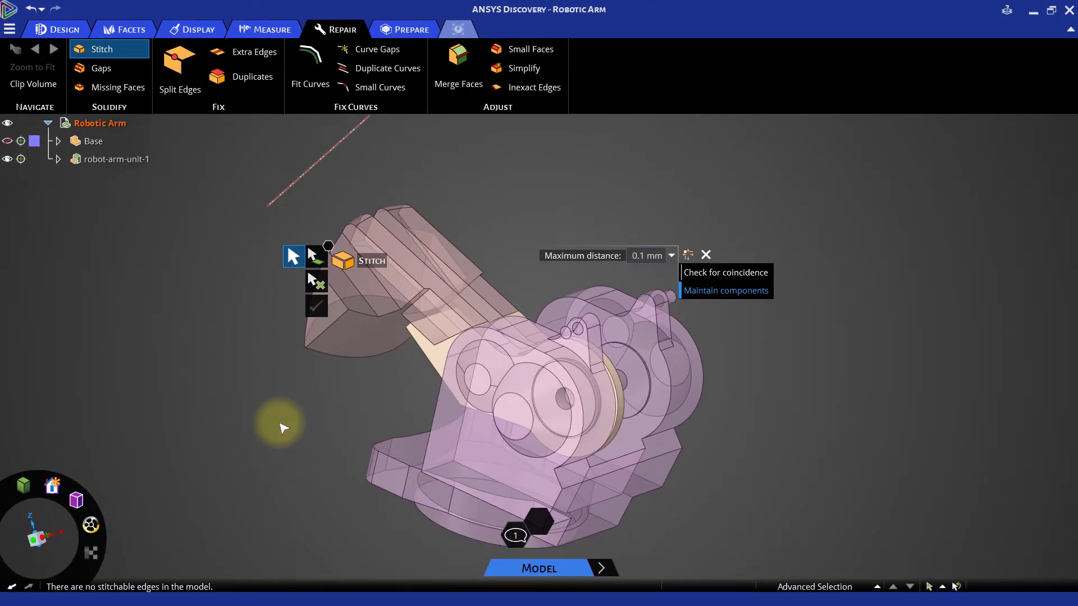
{"action": "key", "text": "Escape"}
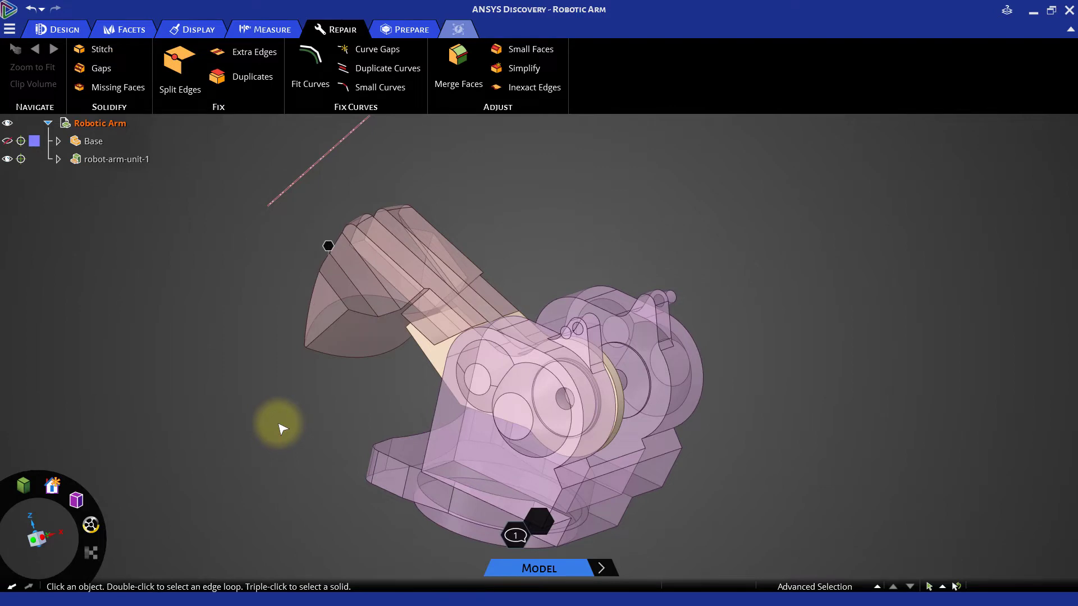
{"action": "left_click", "coordinate": [102, 65]}
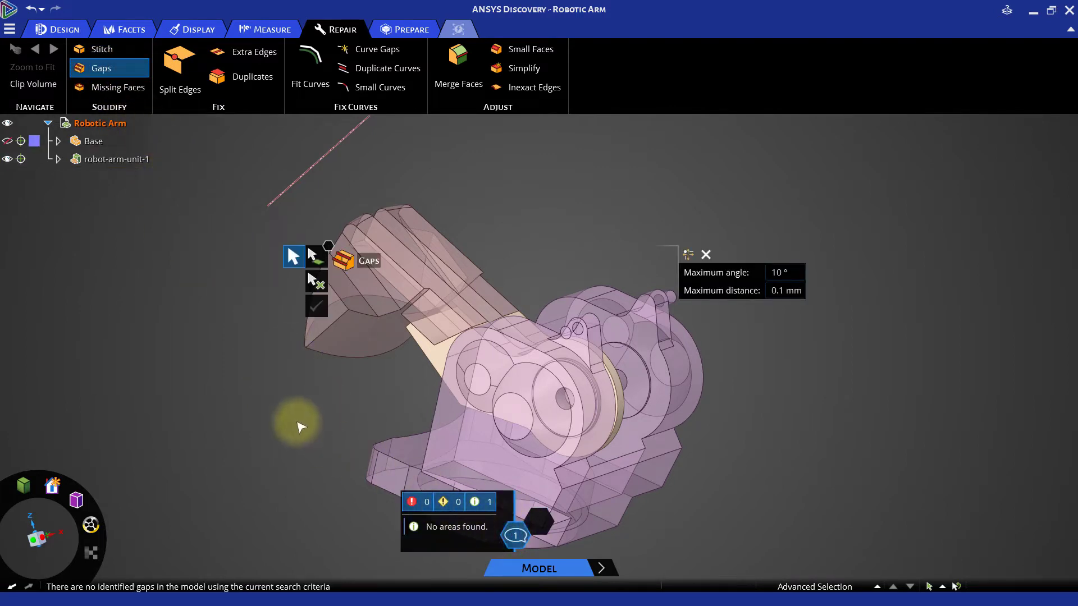
{"action": "key", "text": "Escape"}
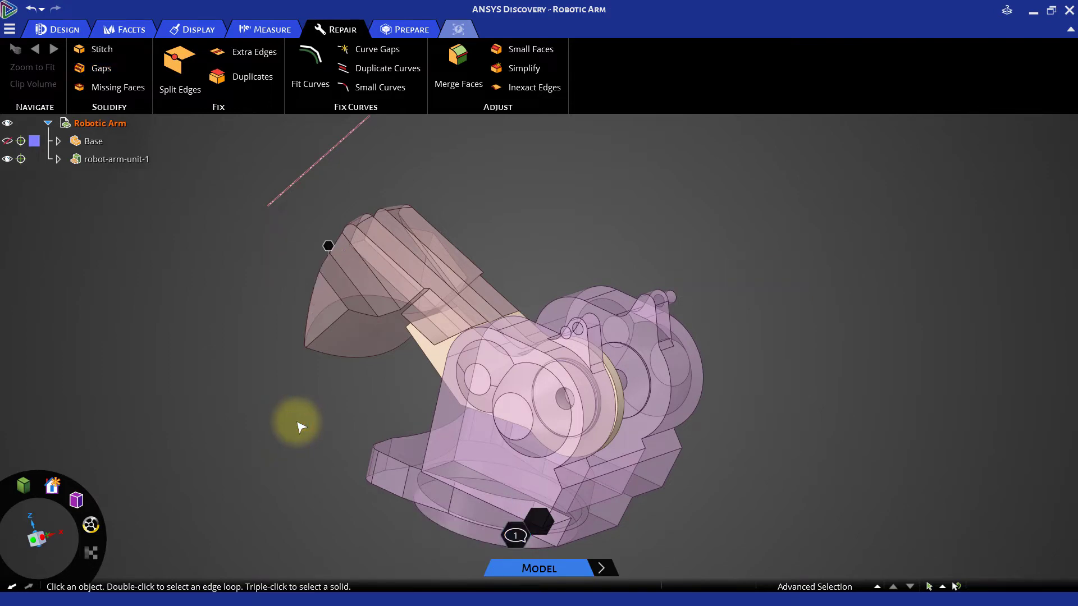
Step: Patch the arm's 2 missing faces with the Missing Faces repair
{"action": "left_click", "coordinate": [125, 87]}
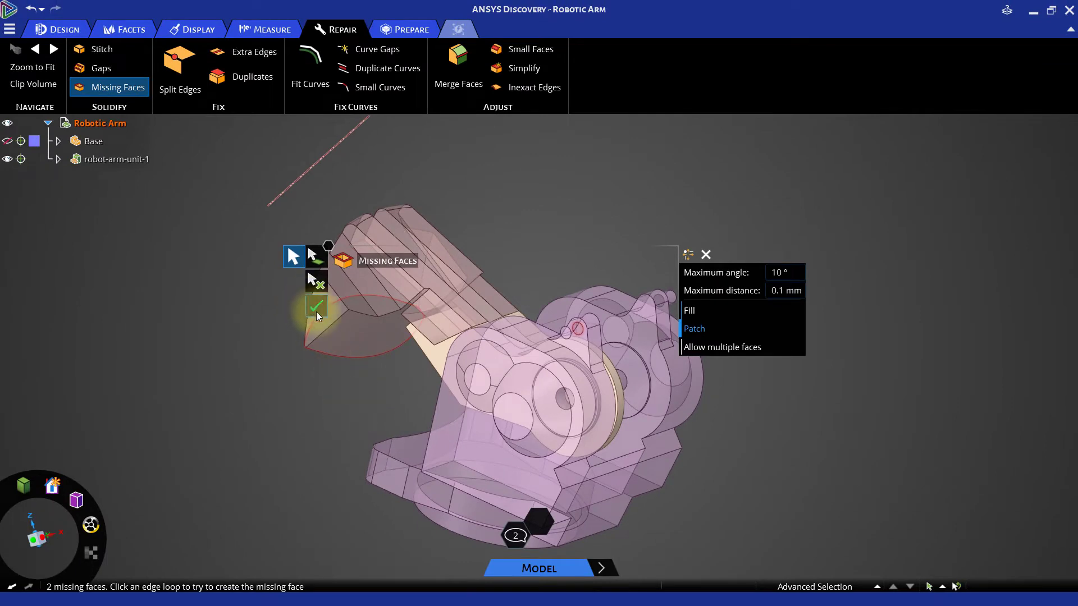
{"action": "left_click", "coordinate": [316, 308]}
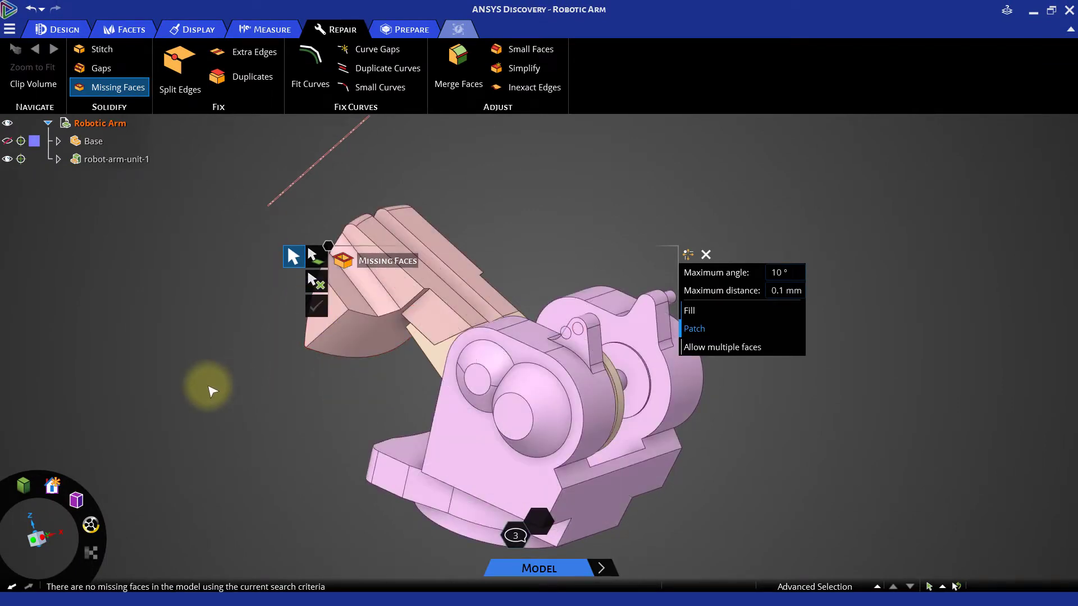
{"action": "key", "text": "Escape"}
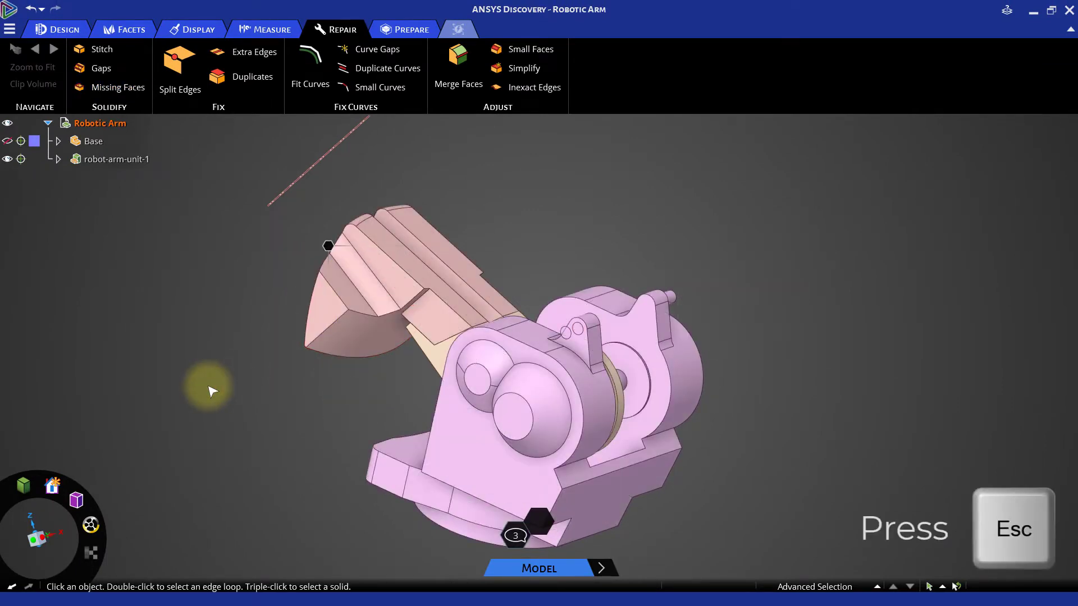
{"action": "middle_click_drag", "start_coordinate": [211, 389], "coordinate": [176, 370]}
{"action": "scroll", "coordinate": [494, 286], "scroll_direction": "up", "scroll_amount": 5}
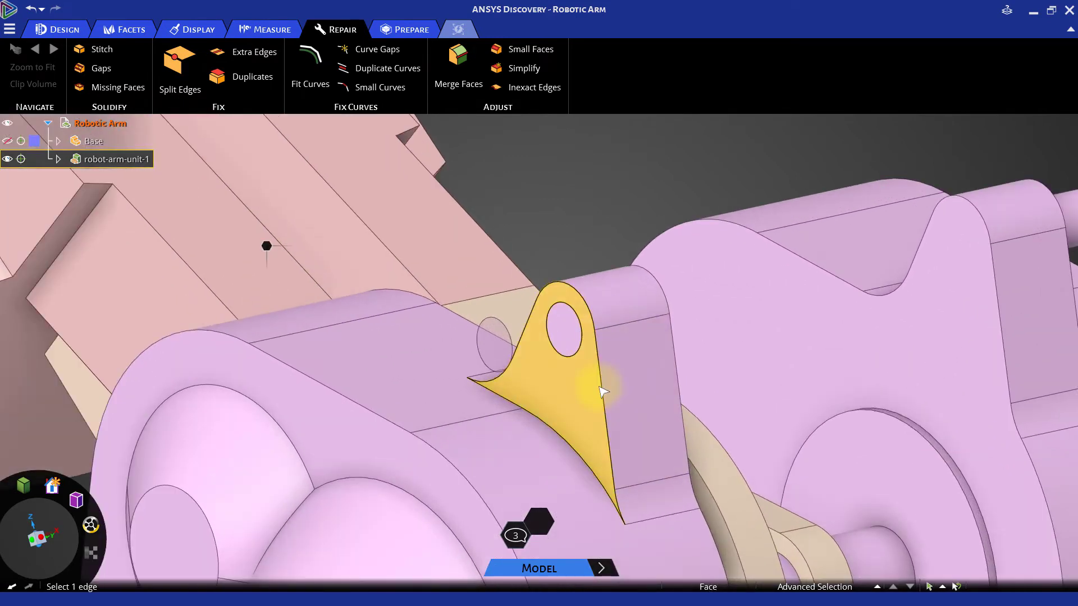
{"action": "middle_click_drag", "start_coordinate": [598, 383], "coordinate": [525, 327]}
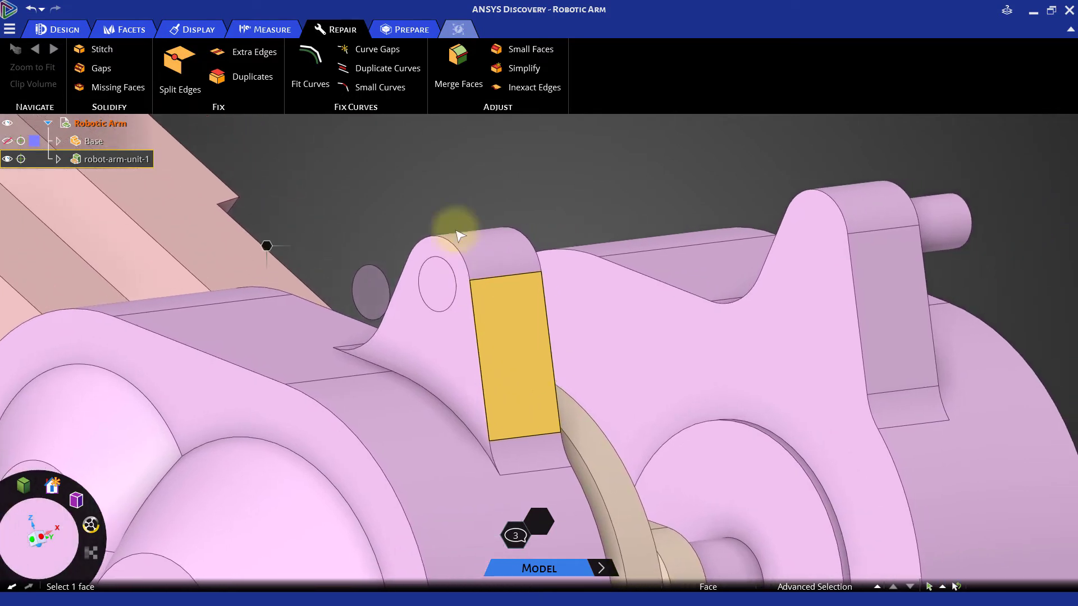
{"action": "left_click", "coordinate": [437, 196]}
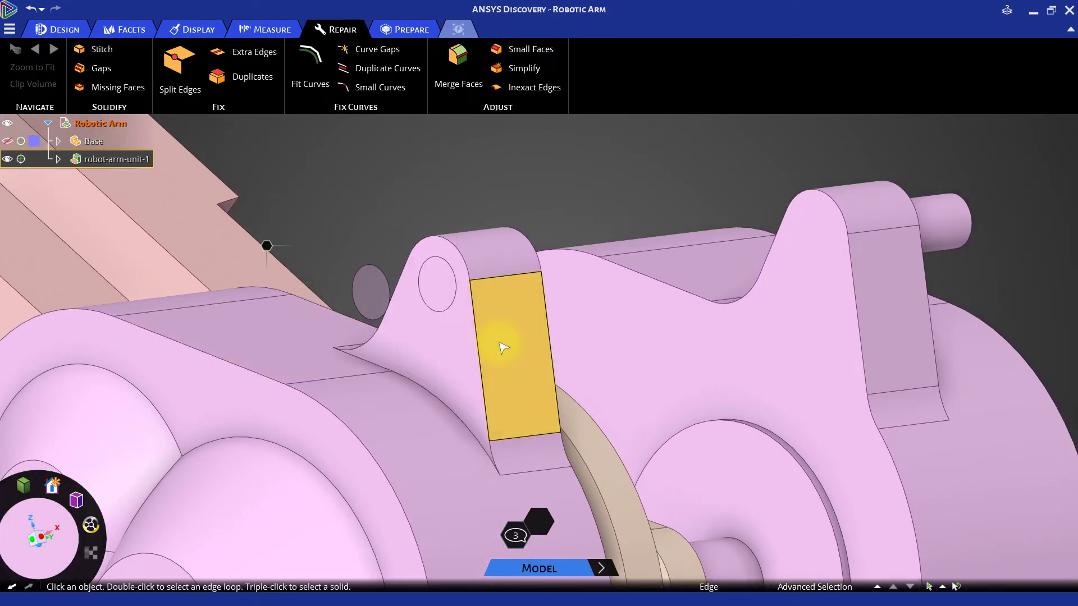
{"action": "middle_click_drag", "start_coordinate": [502, 346], "coordinate": [337, 209]}
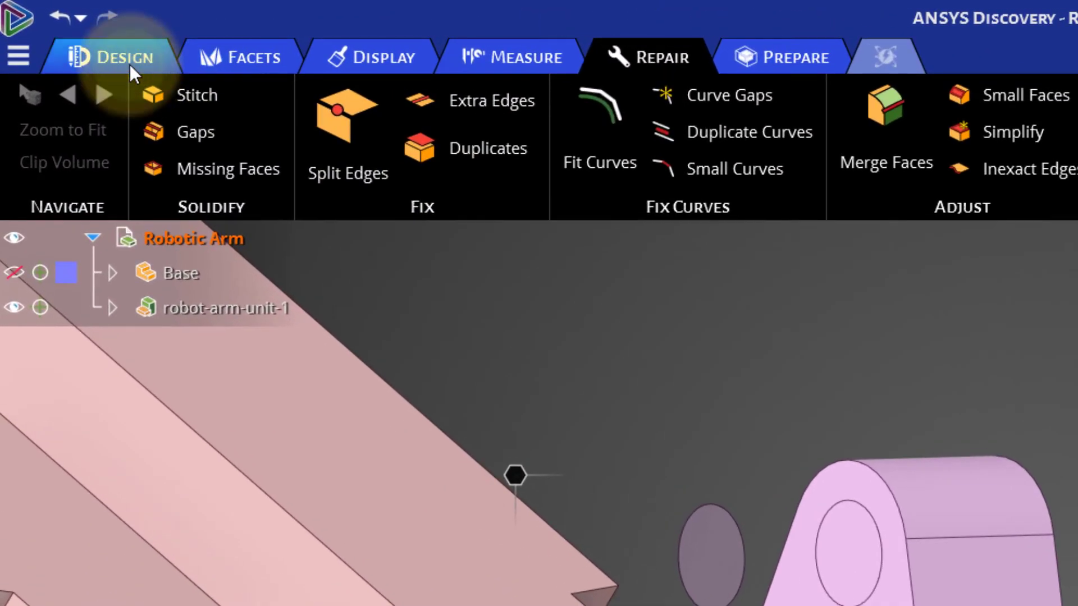
Step: Blend the two pin-hole faces to recreate the cylindrical pin through the joint tab
{"action": "left_click", "coordinate": [129, 64]}
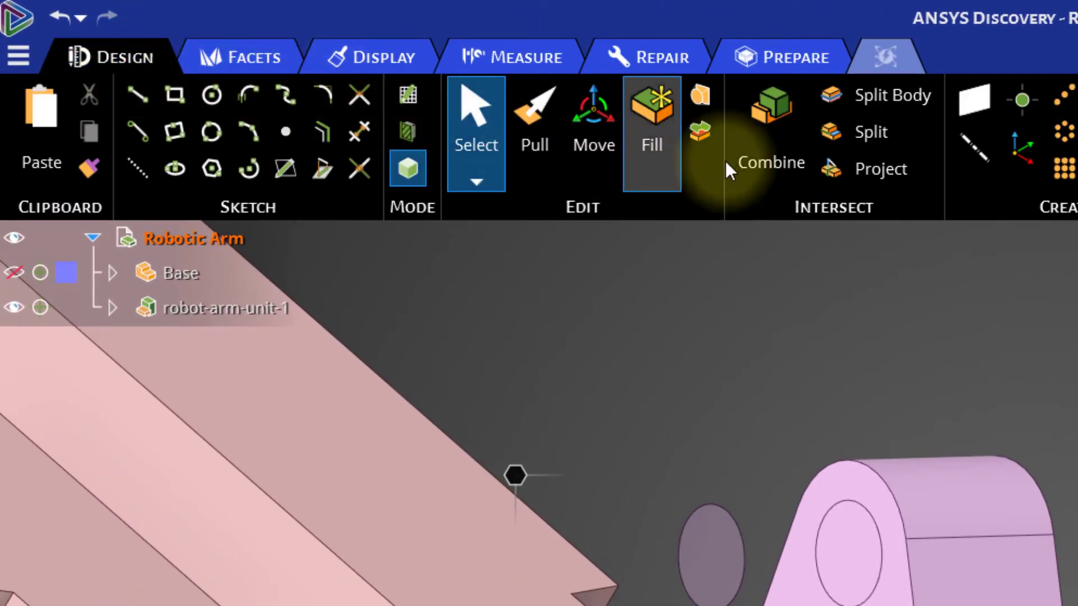
{"action": "left_click", "coordinate": [695, 91]}
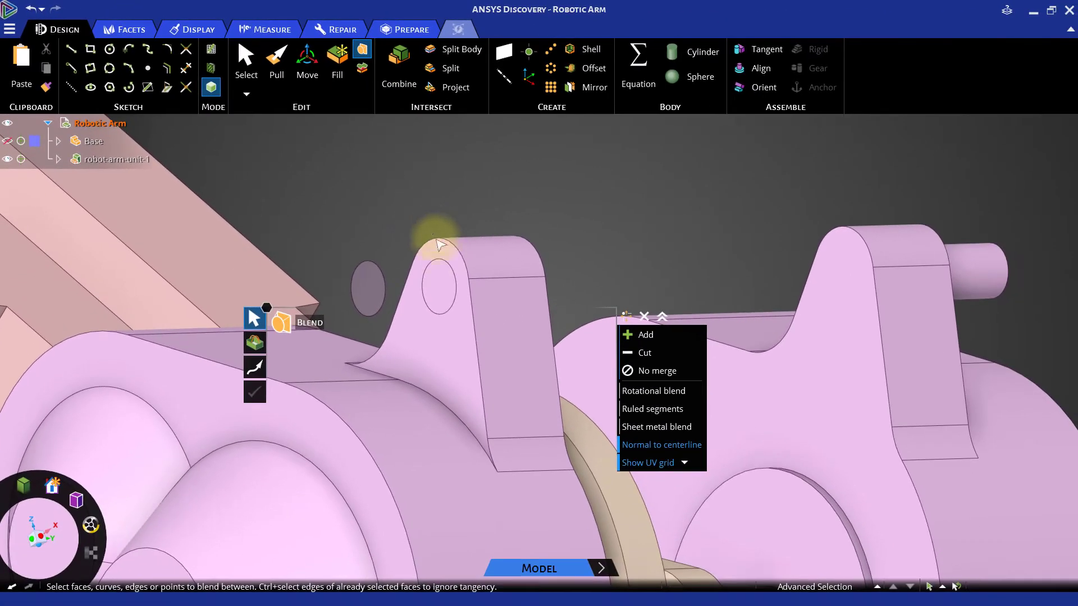
{"action": "left_click", "coordinate": [429, 297]}
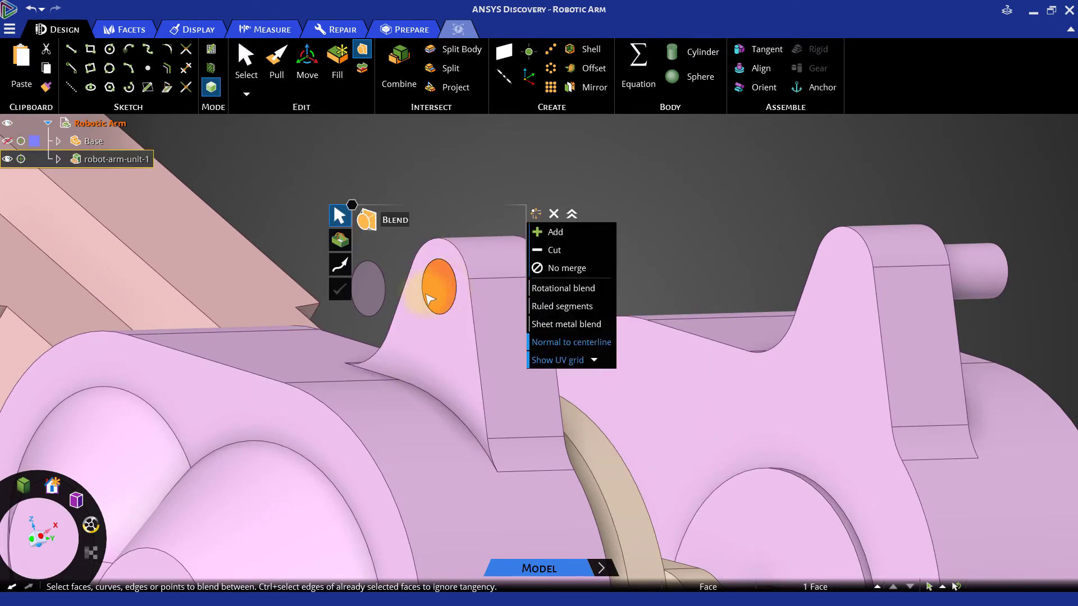
{"action": "left_click", "coordinate": [365, 301], "text": "ctrl"}
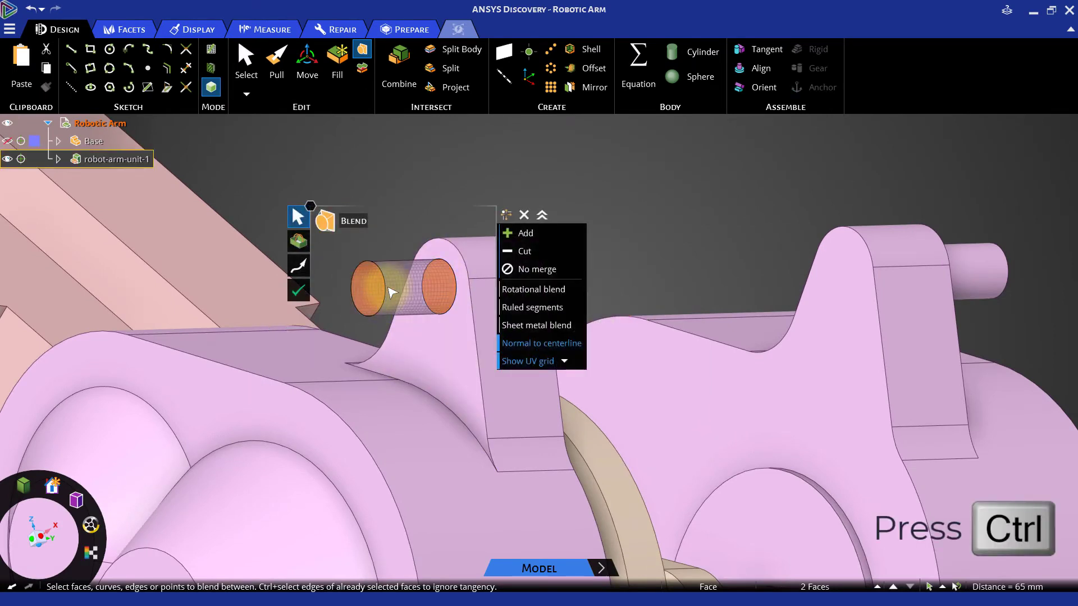
{"action": "left_click", "coordinate": [300, 286]}
{"action": "left_click", "coordinate": [369, 199]}
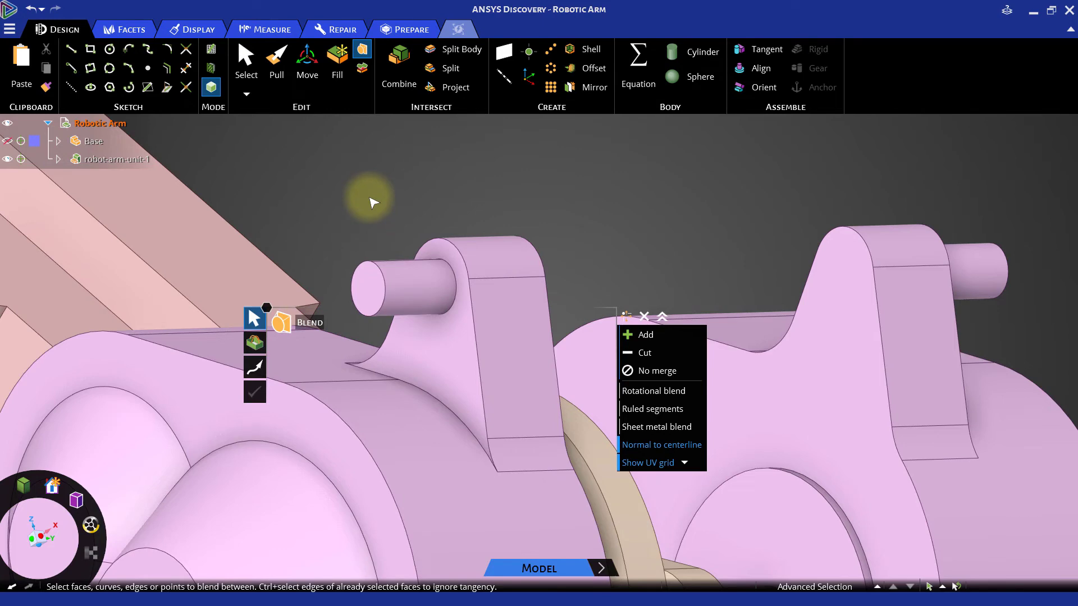
{"action": "key", "text": "Escape"}
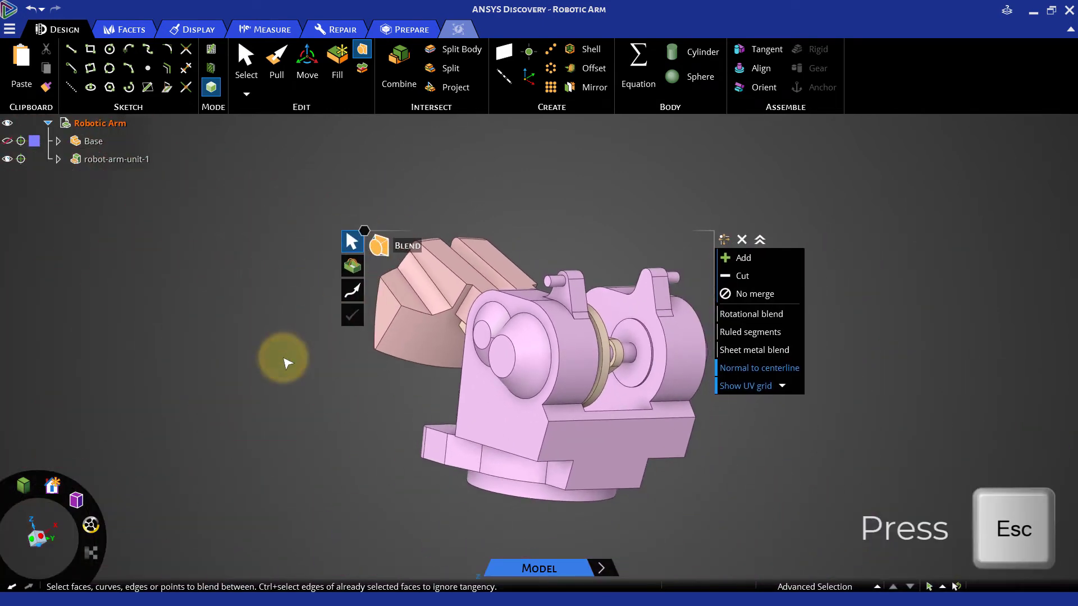
Step: Exit Blend, select Base in the Structure tree and apply Anchor to it
{"action": "key", "text": "Escape"}
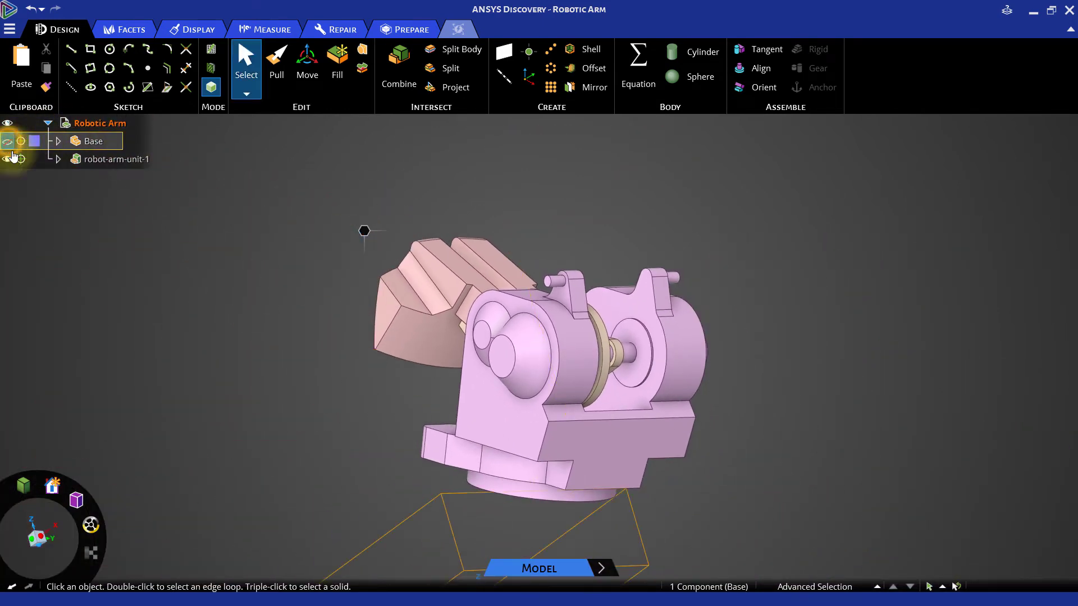
{"action": "left_click", "coordinate": [205, 308]}
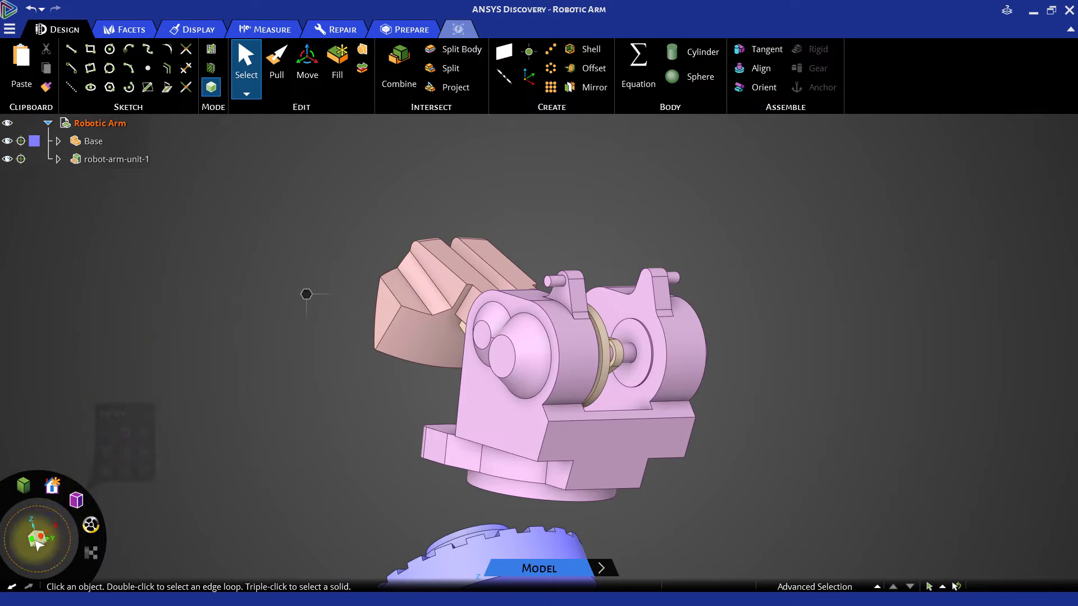
{"action": "mouse_move", "coordinate": [307, 294]}
{"action": "middle_mouse_down"}
{"action": "mouse_move", "coordinate": [281, 444]}
{"action": "mouse_move", "coordinate": [346, 424]}
{"action": "mouse_move", "coordinate": [355, 313]}
{"action": "mouse_move", "coordinate": [426, 298]}
{"action": "mouse_move", "coordinate": [450, 267]}
{"action": "mouse_move", "coordinate": [451, 281]}
{"action": "mouse_move", "coordinate": [399, 294]}
{"action": "mouse_move", "coordinate": [389, 321]}
{"action": "middle_mouse_up"}
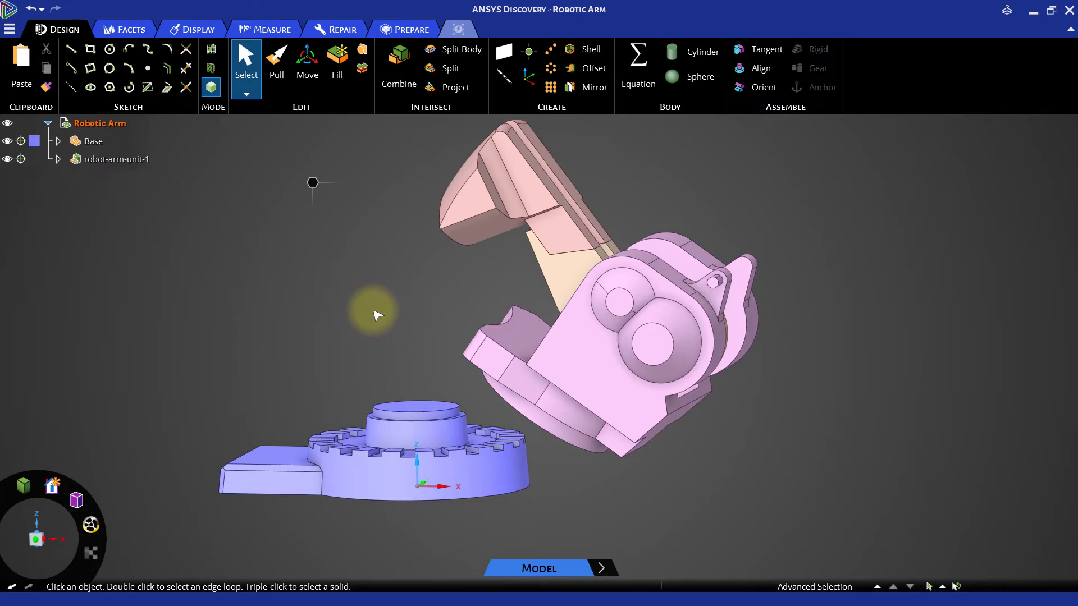
{"action": "left_click", "coordinate": [83, 143]}
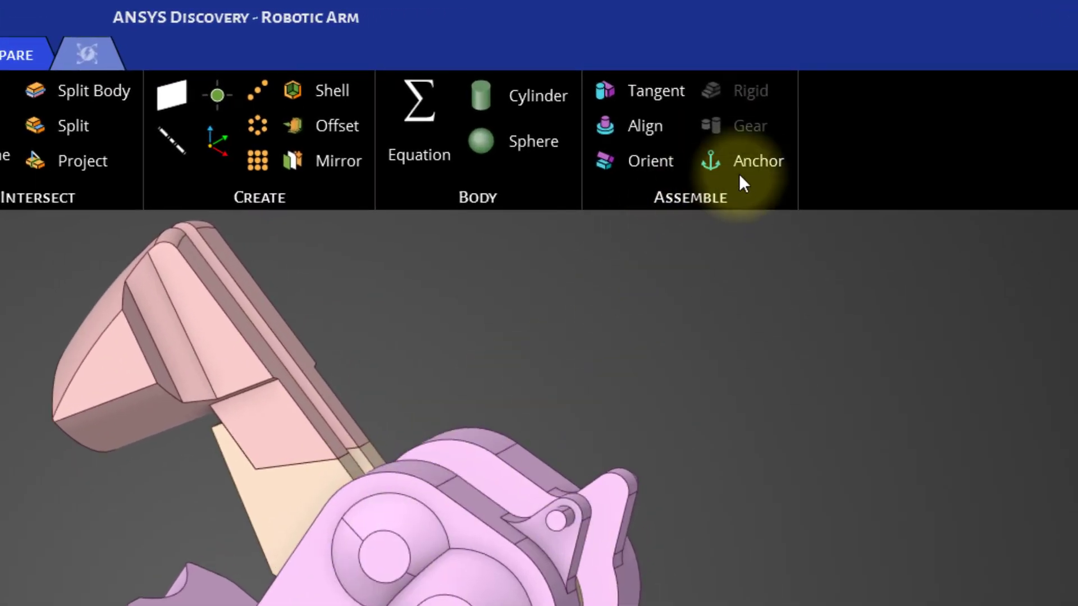
{"action": "left_click", "coordinate": [742, 167]}
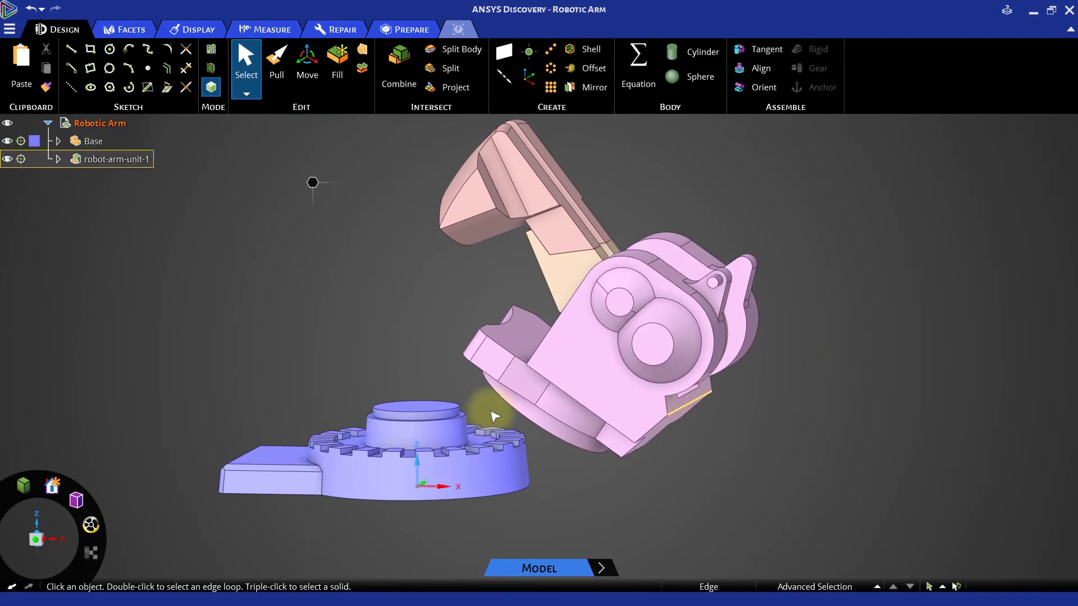
{"action": "mouse_move", "coordinate": [299, 320]}
{"action": "middle_mouse_down"}
{"action": "mouse_move", "coordinate": [336, 313]}
{"action": "mouse_move", "coordinate": [333, 325]}
{"action": "middle_mouse_up"}
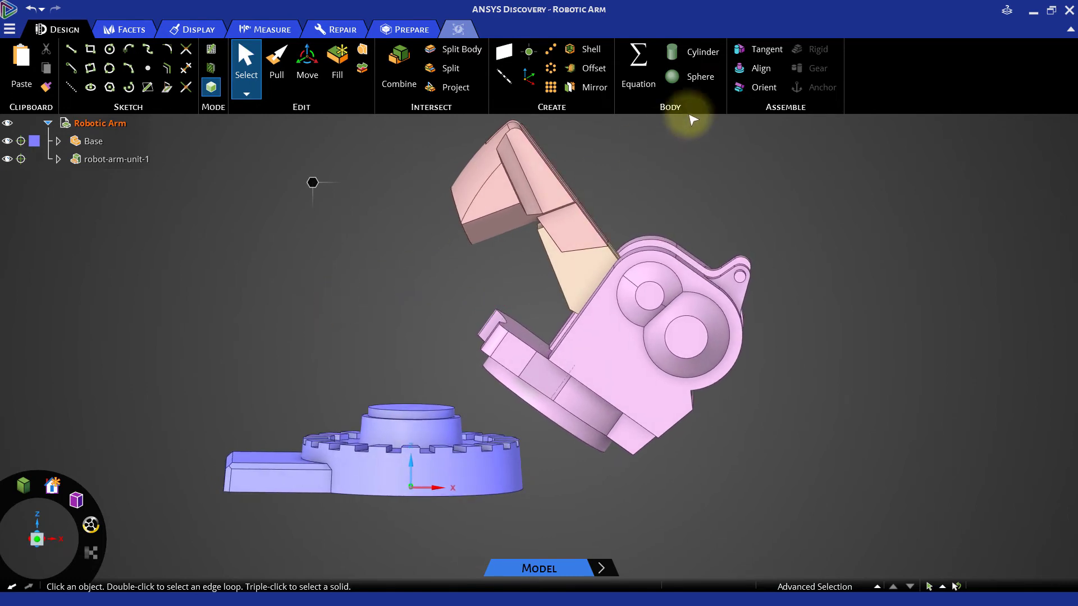
Step: Align the arm's circular bottom face onto the Base's top face
{"action": "left_click", "coordinate": [759, 70]}
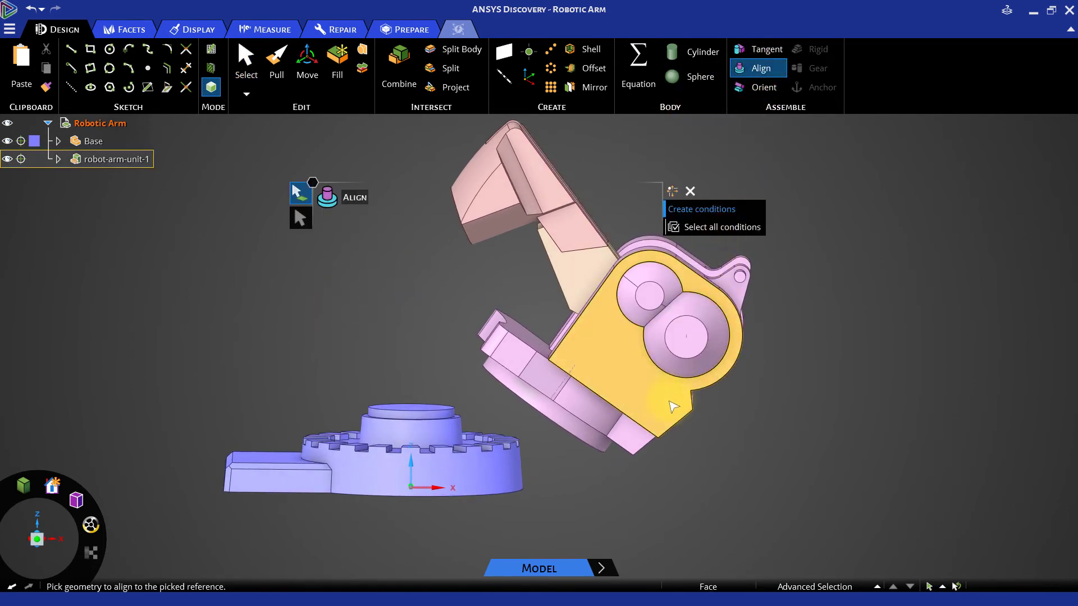
{"action": "middle_click_drag", "start_coordinate": [585, 492], "coordinate": [592, 427]}
{"action": "left_click", "coordinate": [590, 427]}
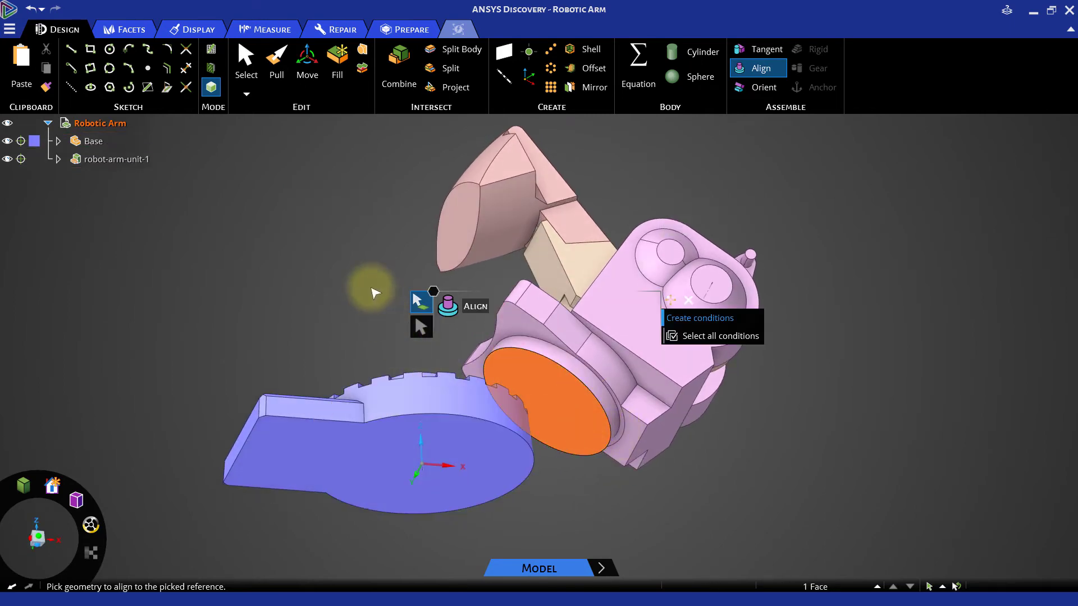
{"action": "middle_click_drag", "start_coordinate": [362, 282], "coordinate": [284, 366]}
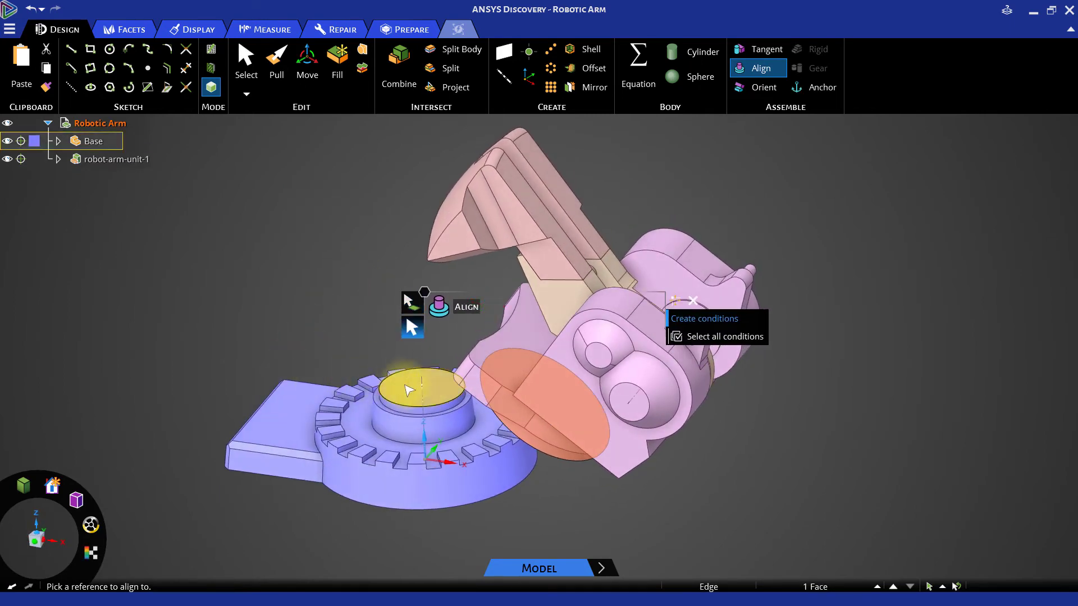
{"action": "left_click", "coordinate": [414, 393]}
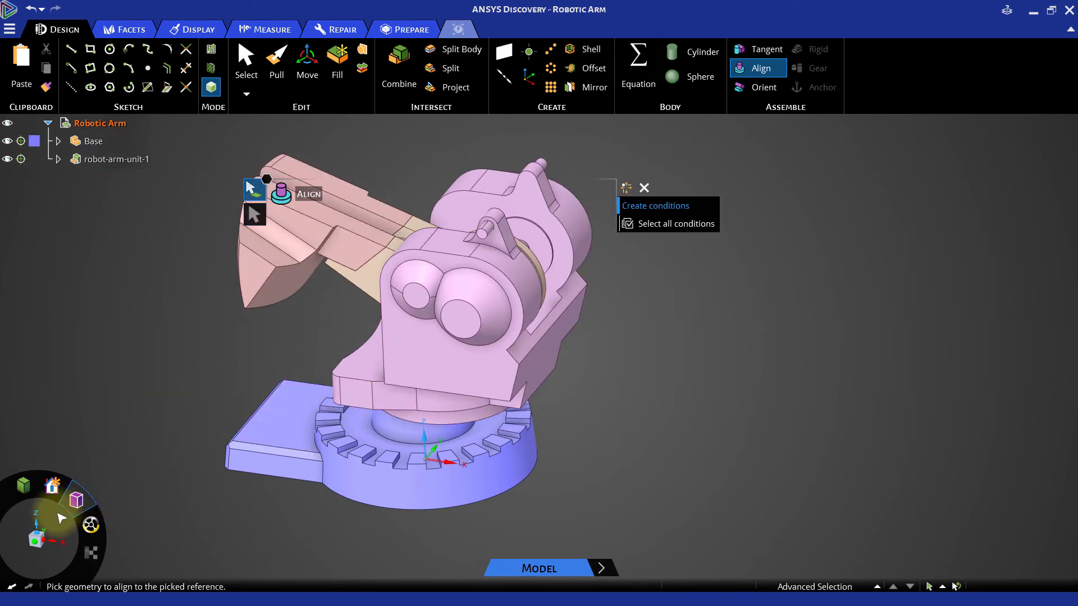
{"action": "left_click", "coordinate": [37, 541]}
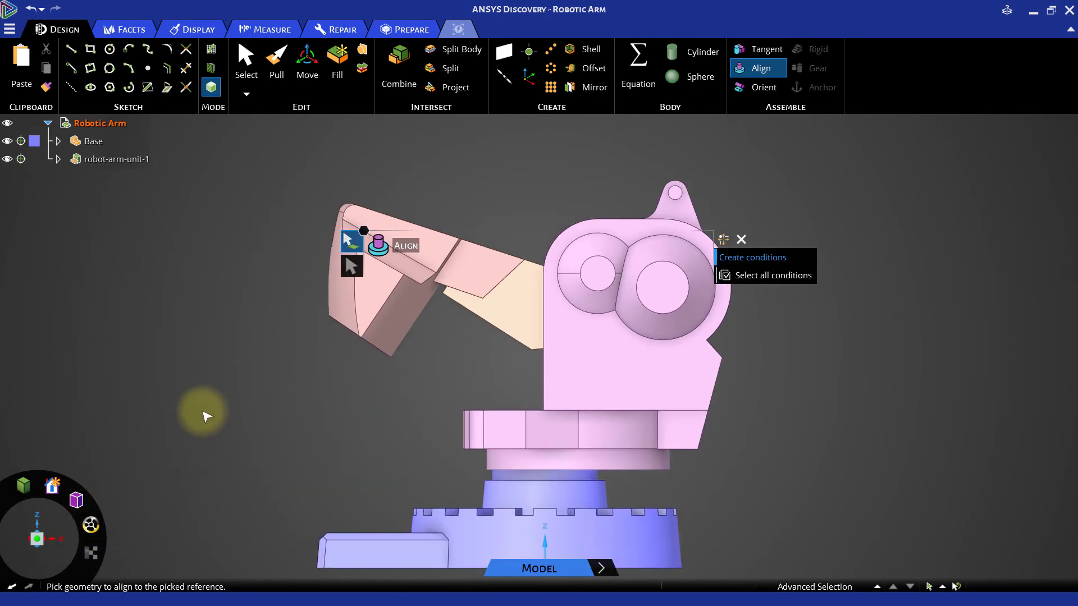
Step: Align the arm's cylindrical collar face to the Base's cylinder face to make them concentric
{"action": "middle_click_drag", "start_coordinate": [356, 416], "coordinate": [402, 353], "text": "shift"}
{"action": "left_click", "coordinate": [49, 538]}
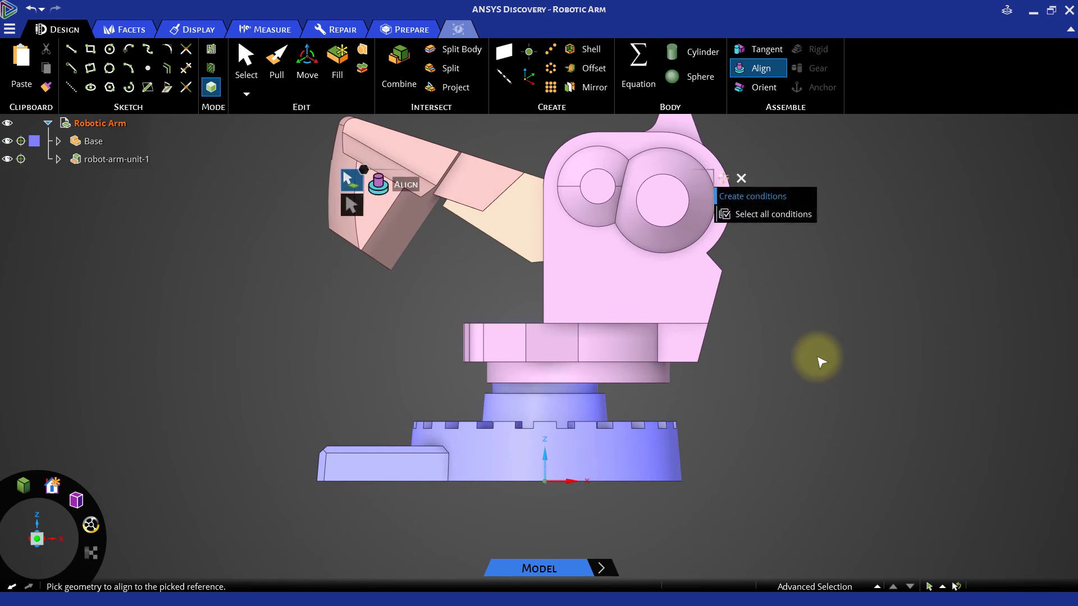
{"action": "middle_click_drag", "start_coordinate": [821, 363], "coordinate": [722, 344]}
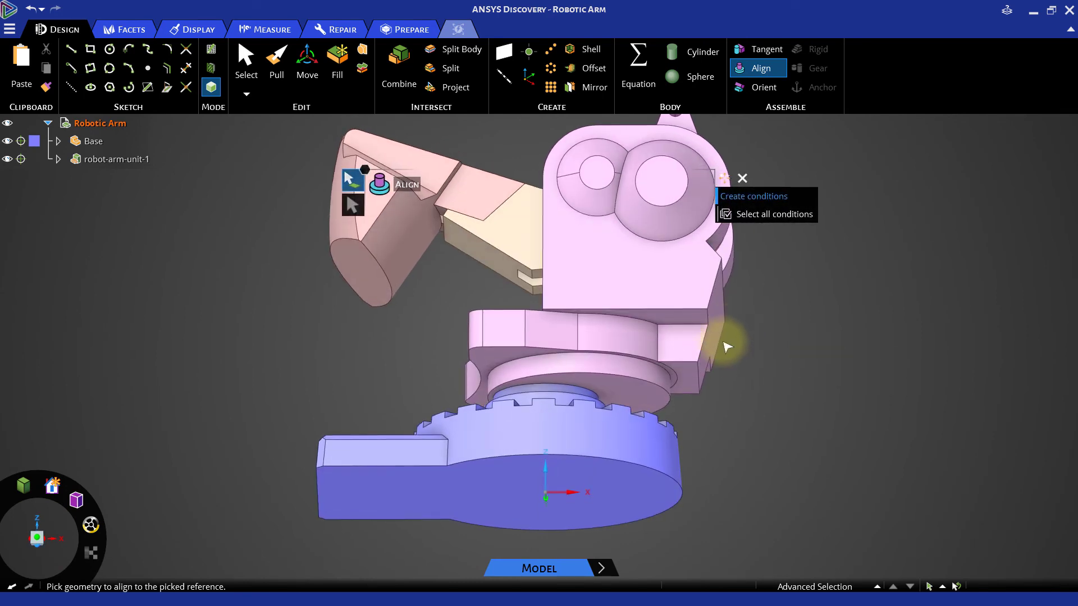
{"action": "left_click", "coordinate": [646, 377]}
{"action": "middle_click_drag", "start_coordinate": [801, 436], "coordinate": [800, 449]}
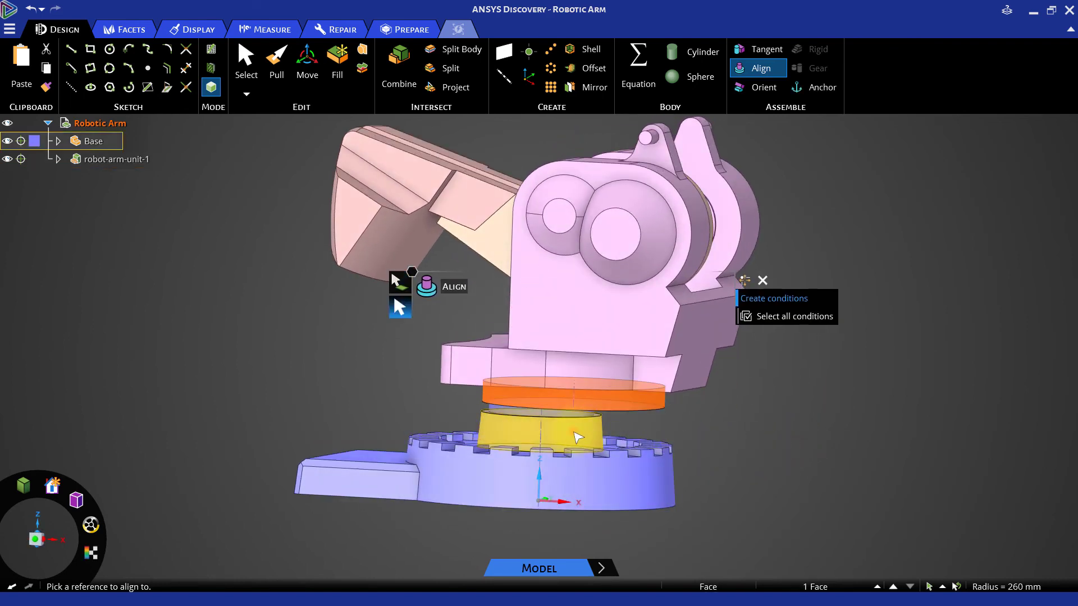
{"action": "left_click", "coordinate": [577, 437]}
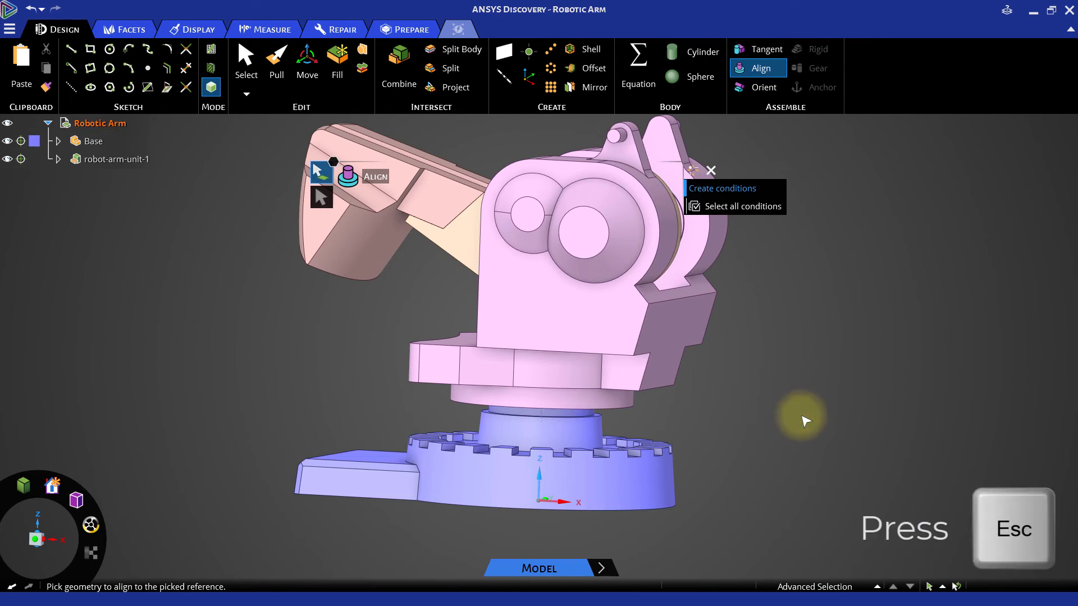
{"action": "key", "text": "Escape"}
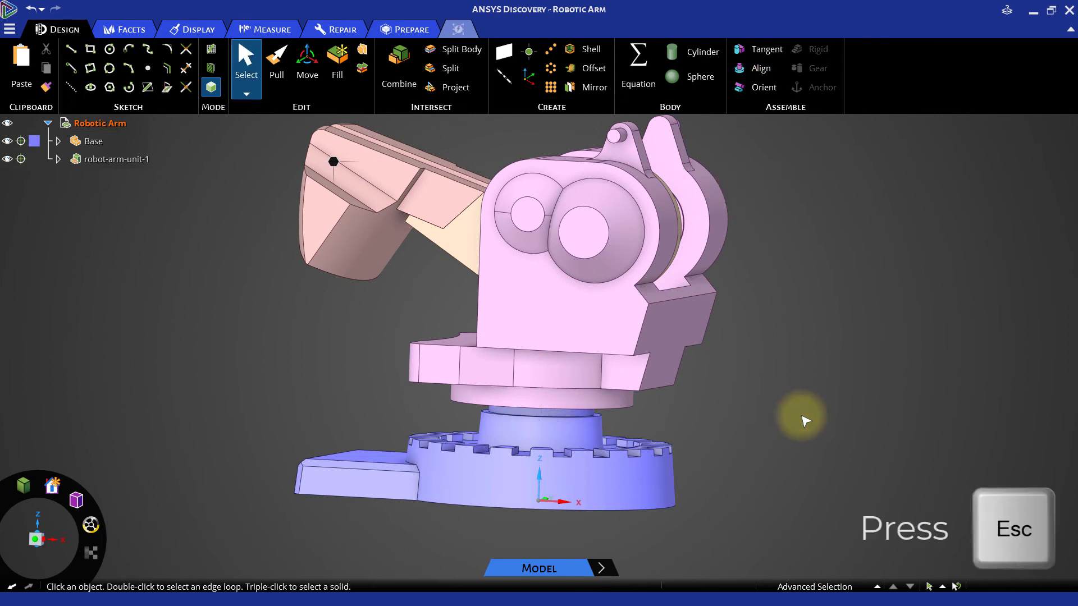
Step: Save the Robotic Arm design with the arm aligned on the Base
{"action": "left_click", "coordinate": [36, 540]}
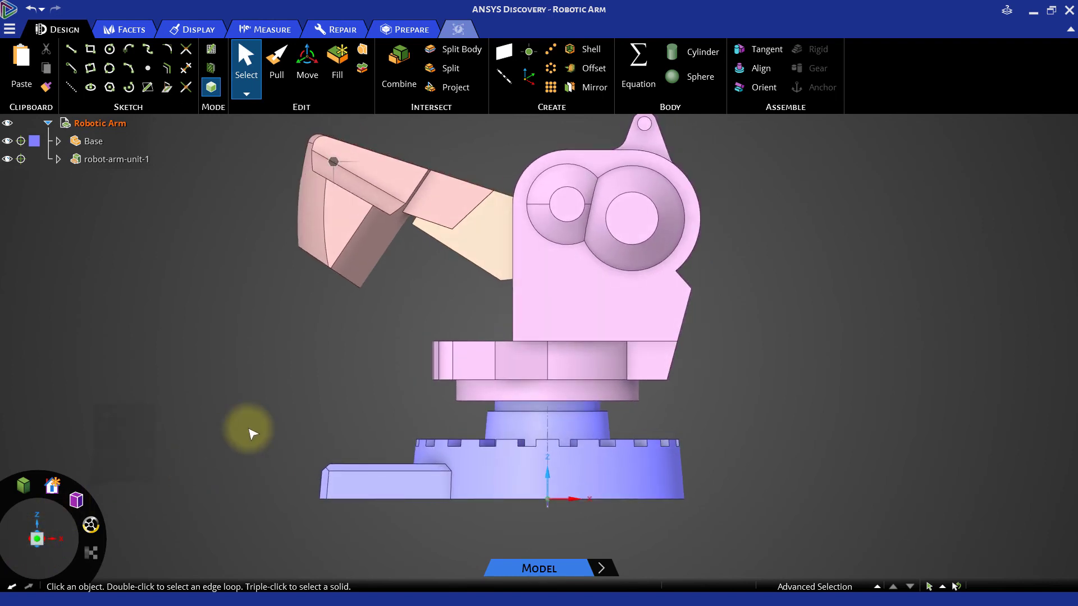
{"action": "scroll", "coordinate": [257, 410], "scroll_direction": "down", "scroll_amount": 2}
{"action": "middle_click_drag", "start_coordinate": [452, 375], "coordinate": [578, 337]}
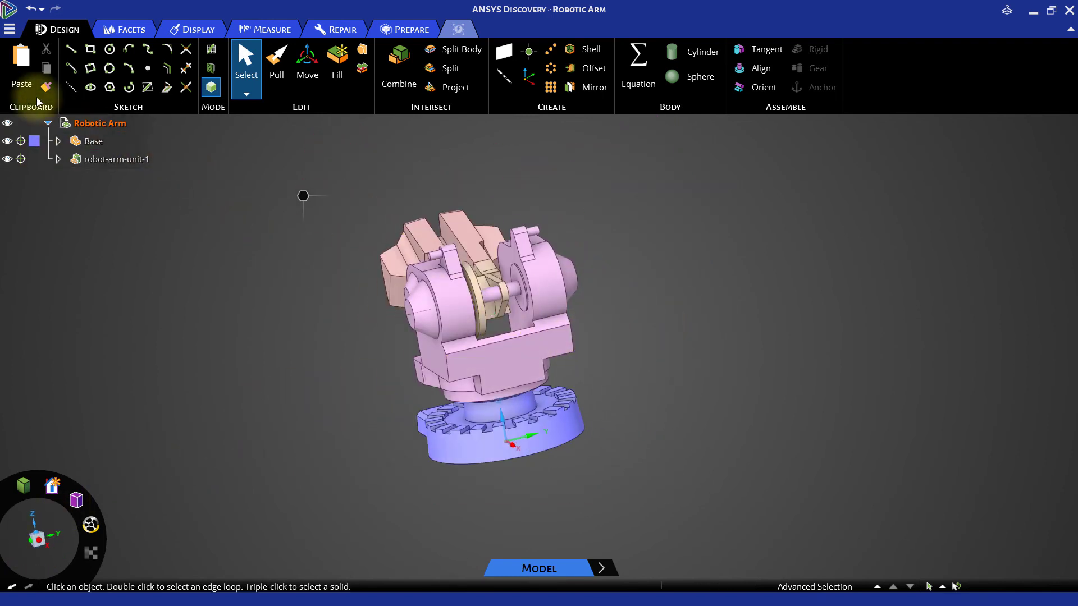
{"action": "left_click", "coordinate": [10, 29]}
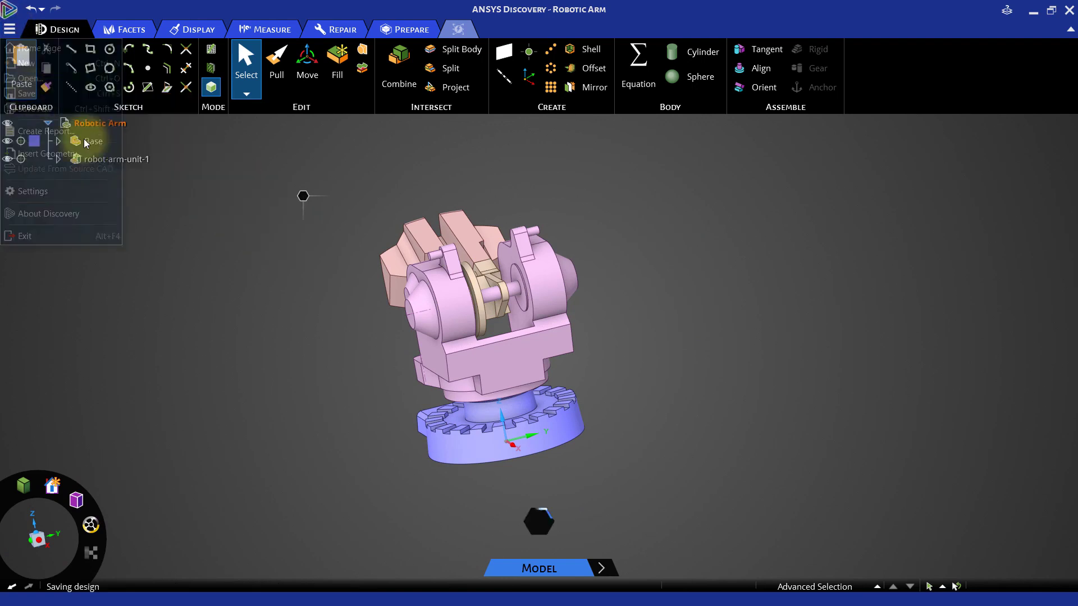